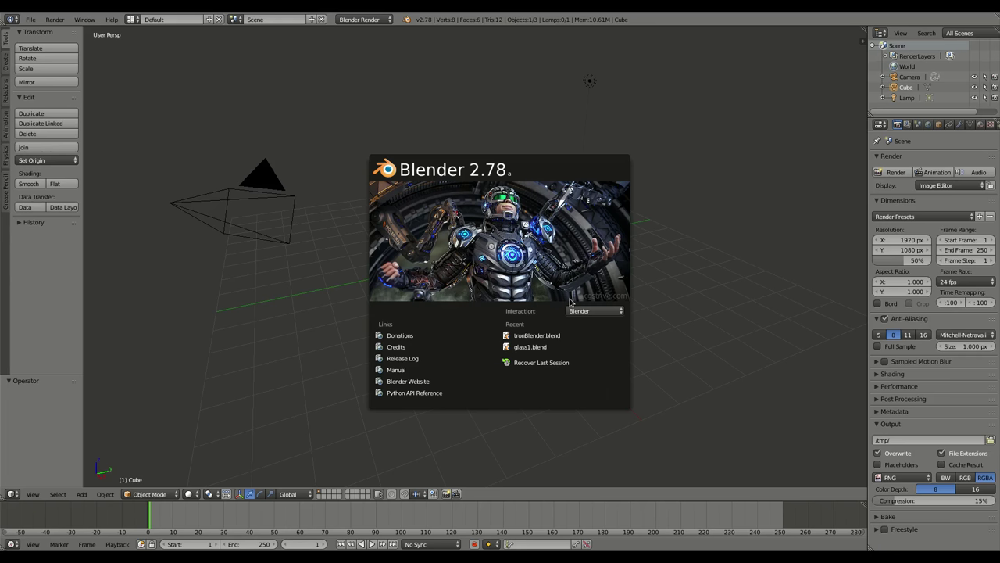
Step: Move the default cube's whole mesh up 1 unit along Z, keeping the object's origin in place
left_click(564, 214)
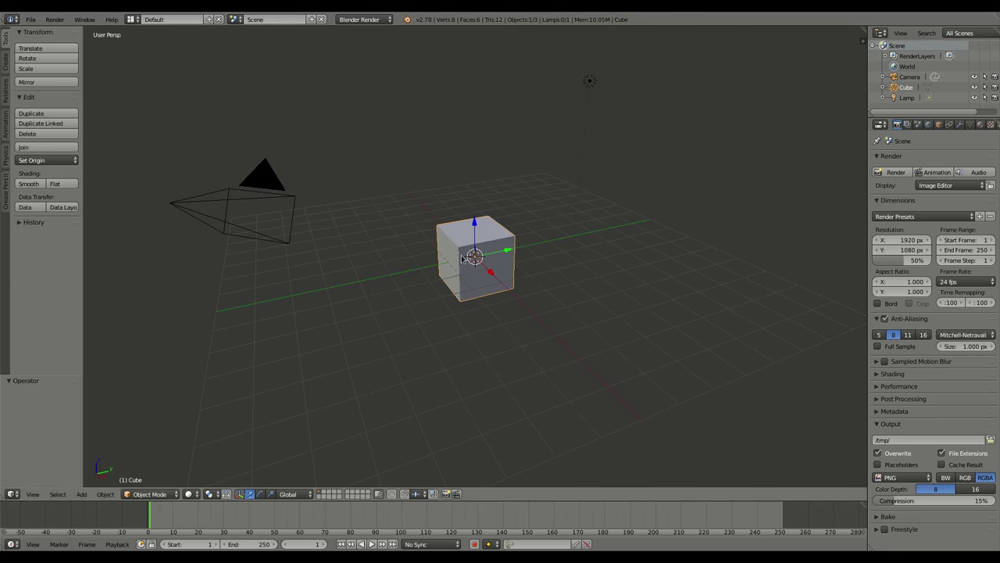
key("Tab")
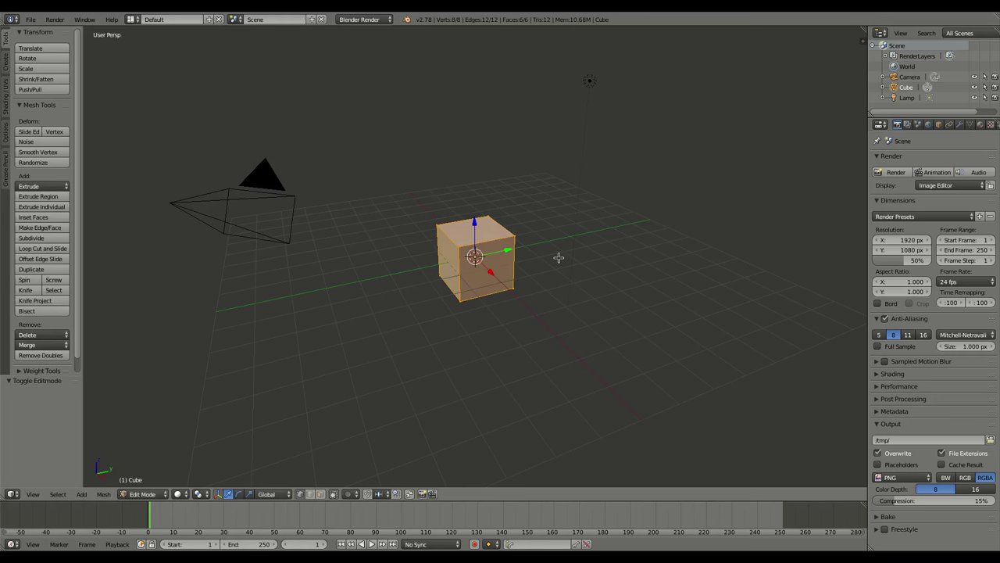
key("g")
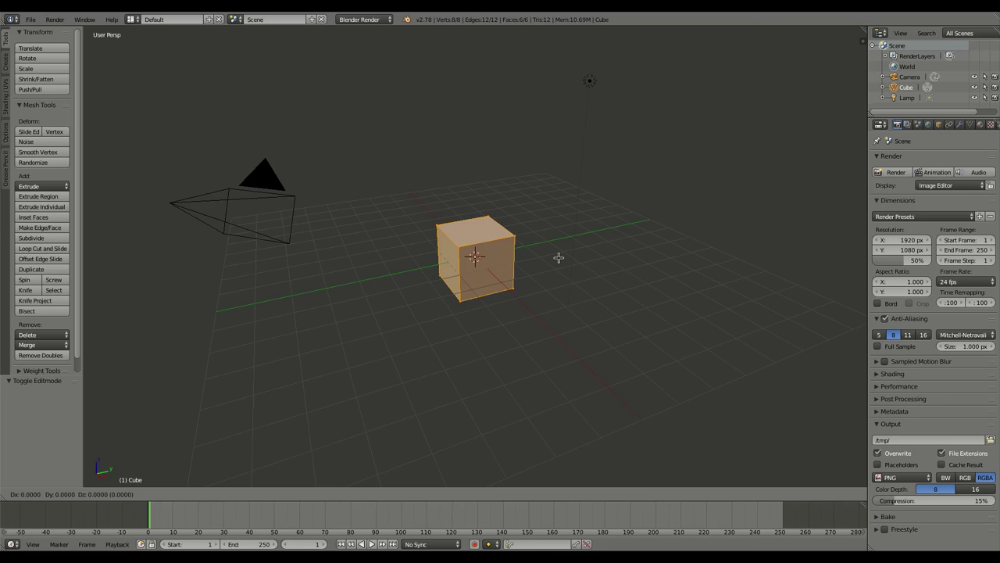
key("z")
key("1")
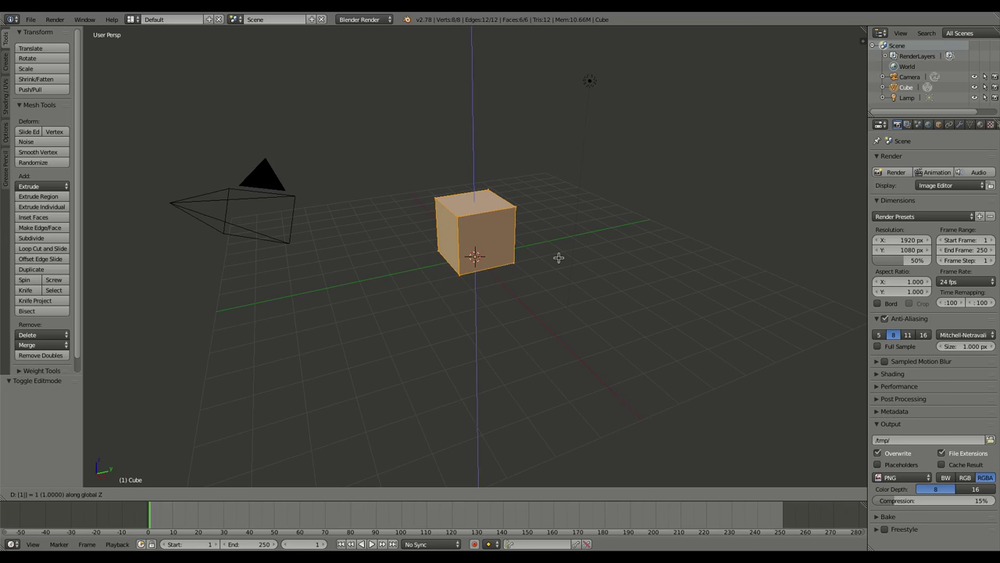
key("Return")
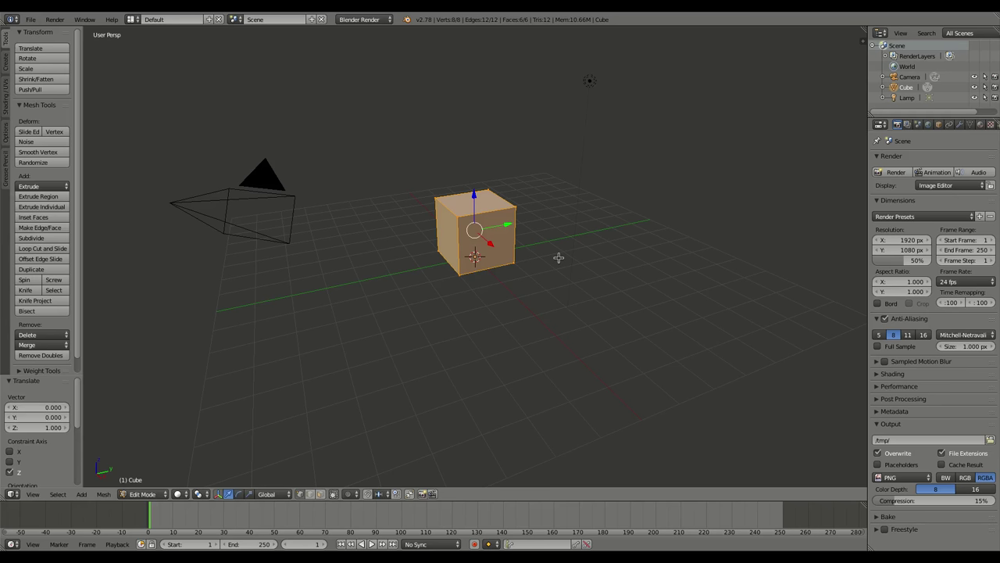
key("Tab")
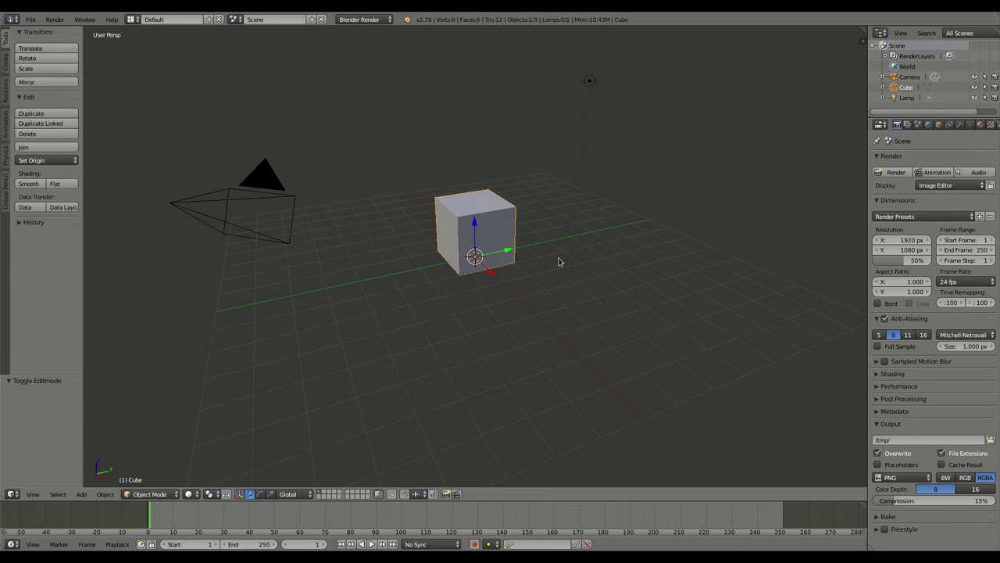
Step: Duplicate the cube about 7.1 units along X and scale the copy uniformly by about 3.3
key("KP_1")
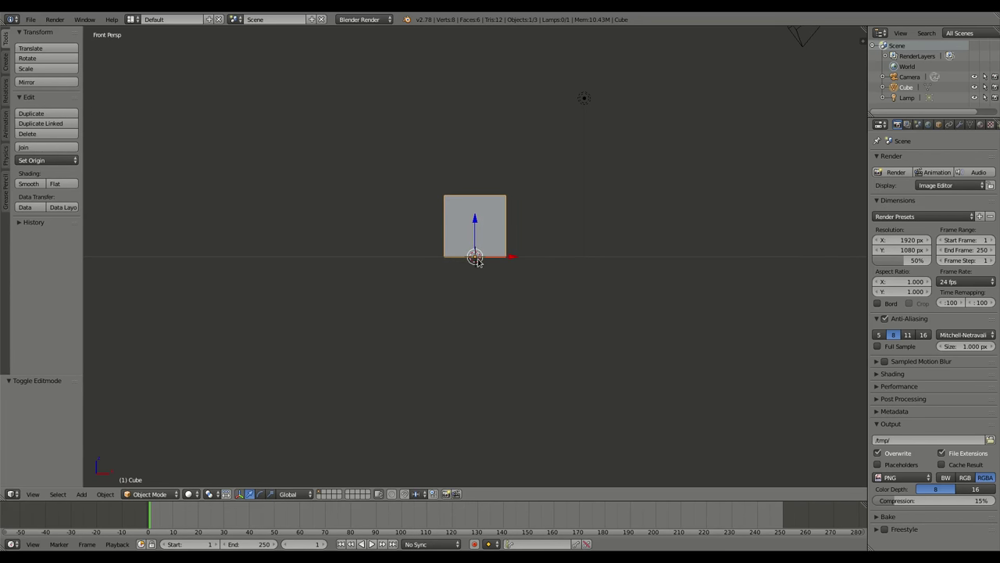
key("shift+d")
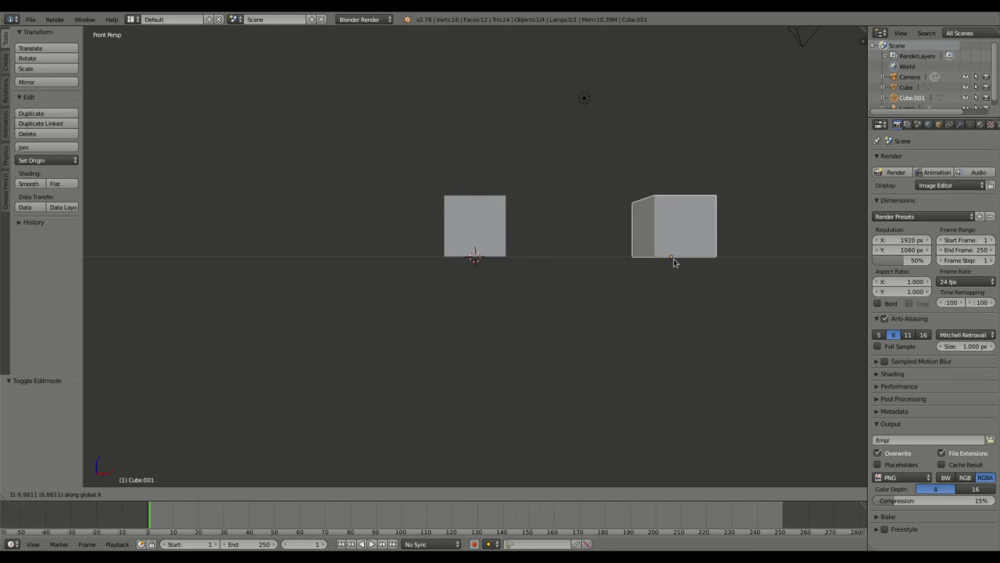
left_click(680, 261)
key("s")
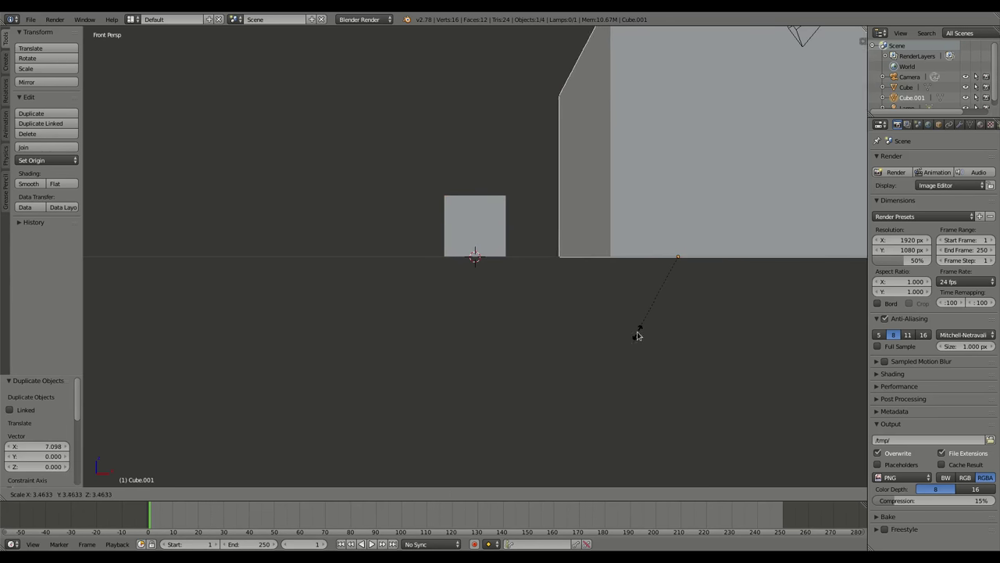
left_click(640, 332)
middle_click_drag(654, 268, 630, 304)
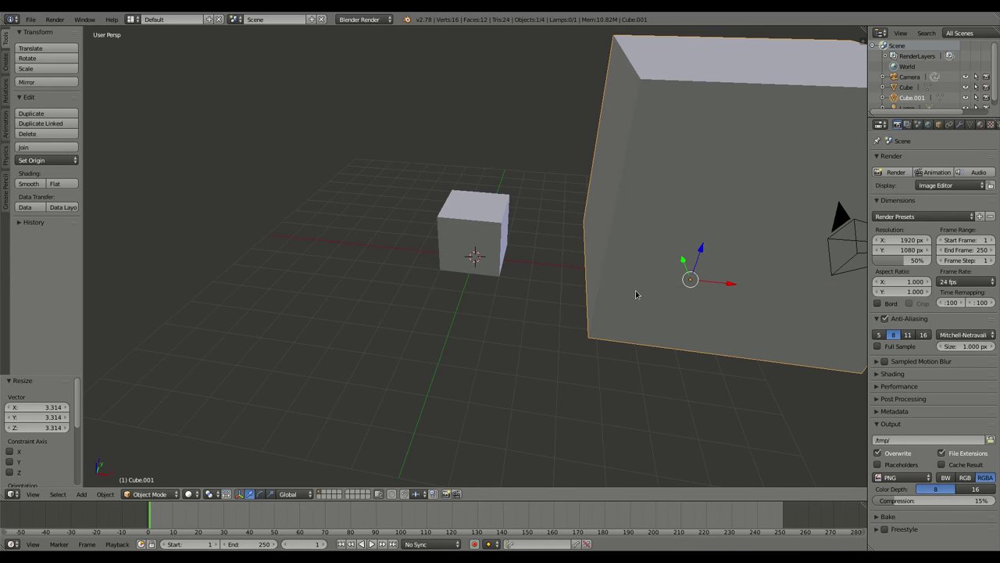
Step: Delete the enlarged cube copy and reload the default startup scene
key("x")
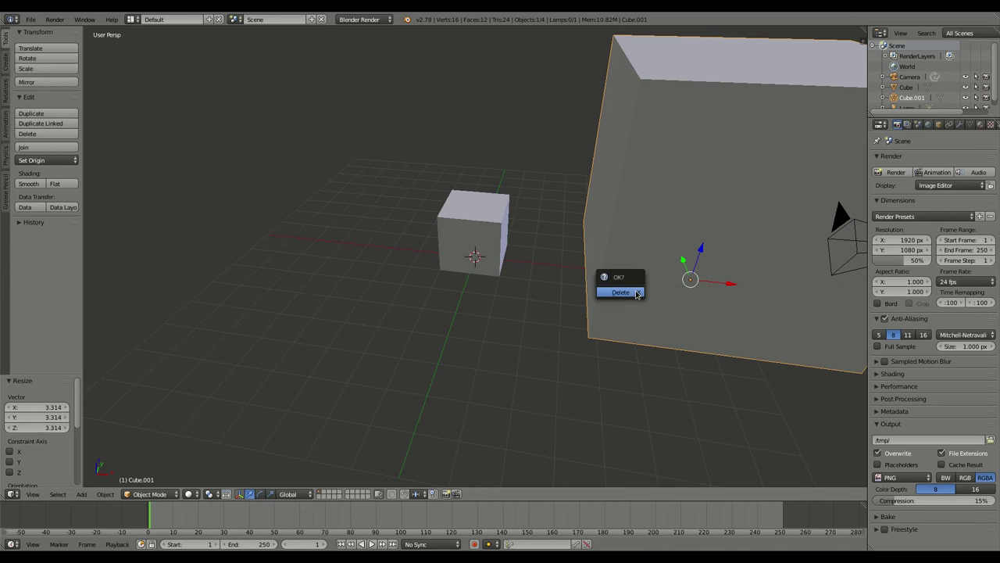
left_click(634, 292)
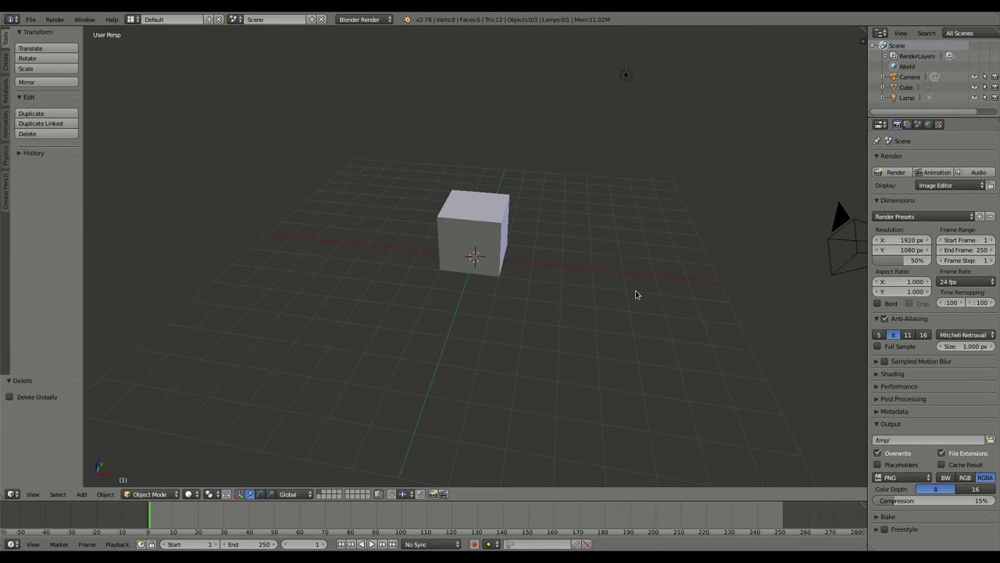
key("ctrl+n")
left_click(559, 258)
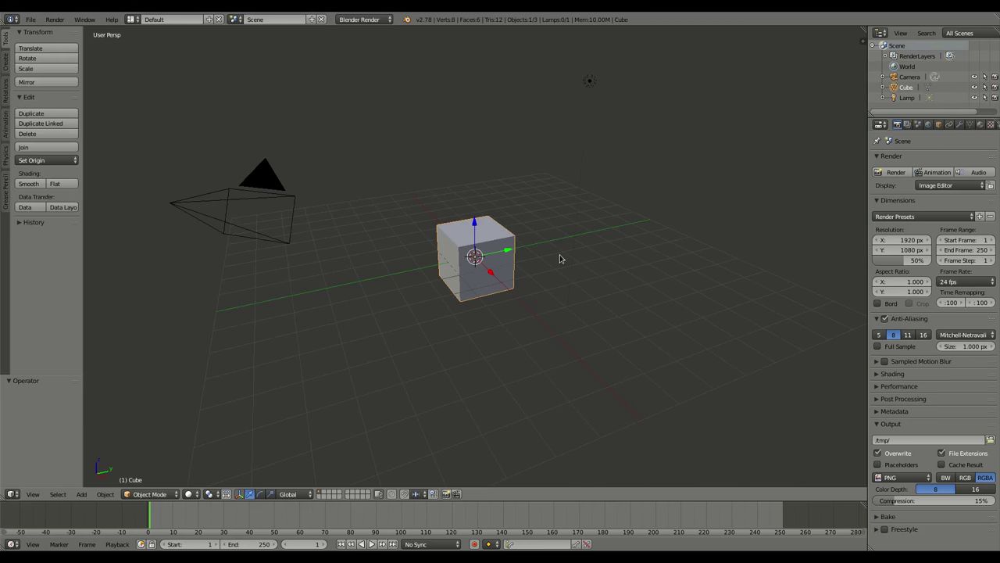
Step: In Edit Mode, move all of the cube's geometry up 1 unit along Z, then return to Object Mode
key("Tab")
key("a")
key("a")
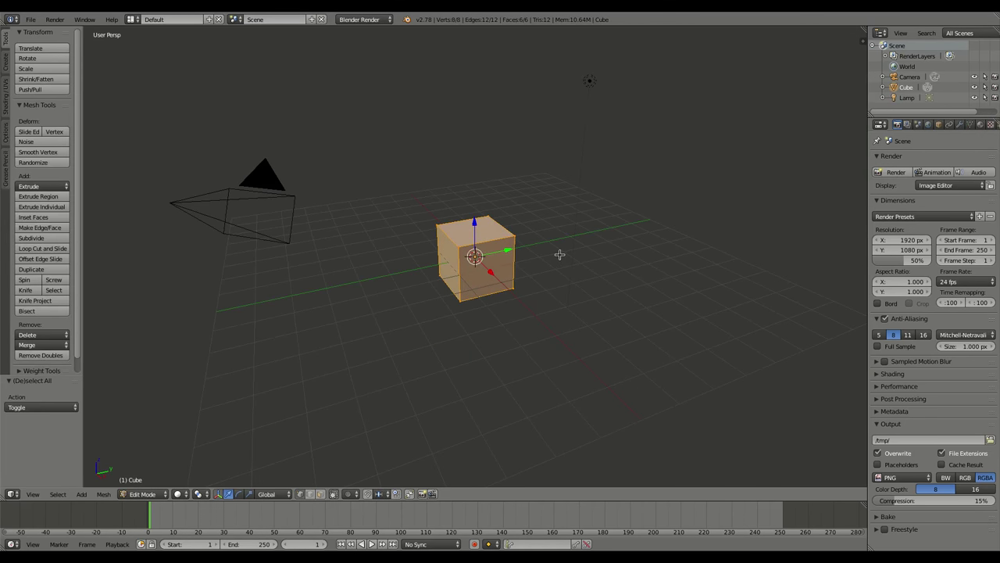
key("g")
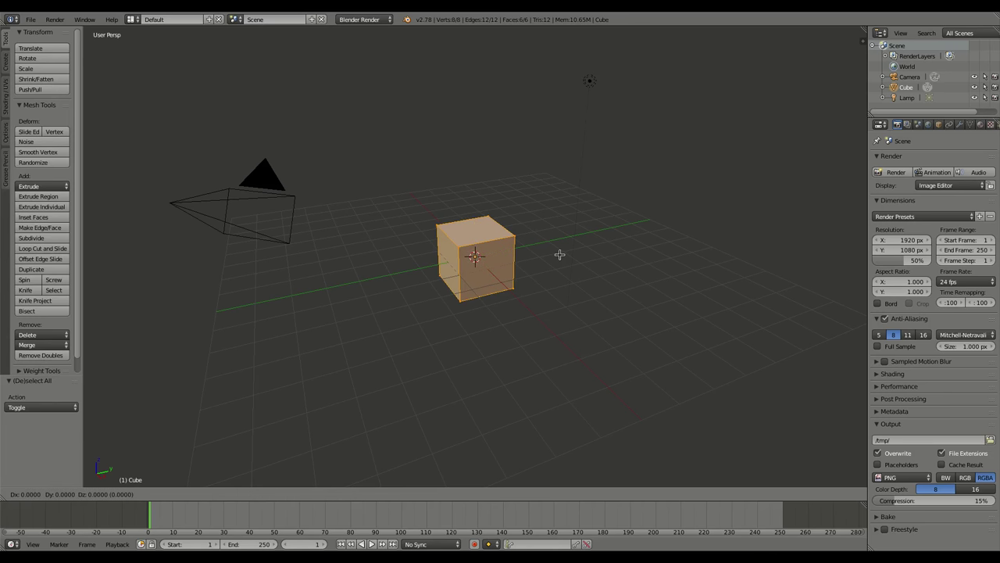
key("z")
key("1")
key("Return")
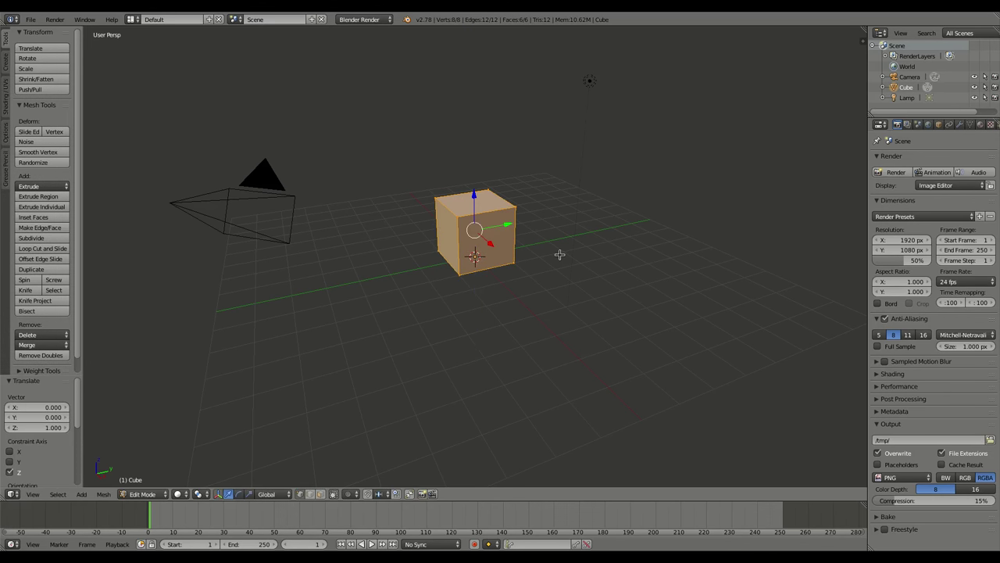
key("Tab")
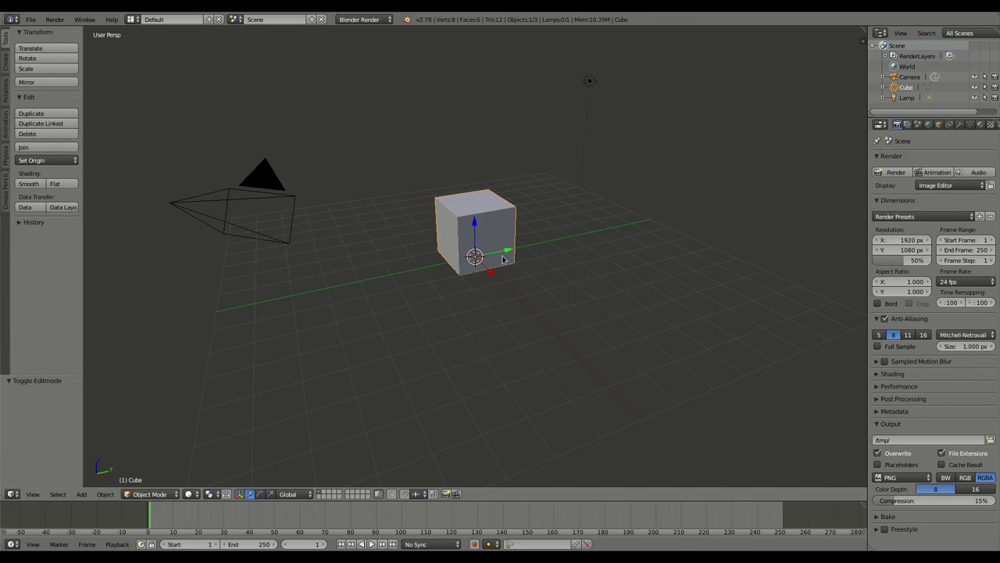
Step: Add a plane under the cube, scale it by 10 as a floor, and render a test image
key("space")
type("plan")
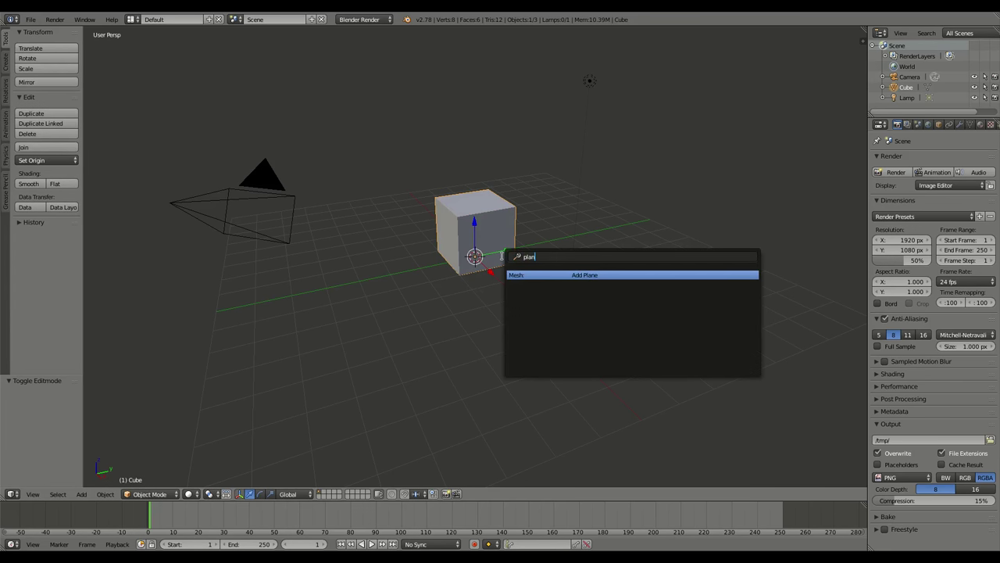
key("Return")
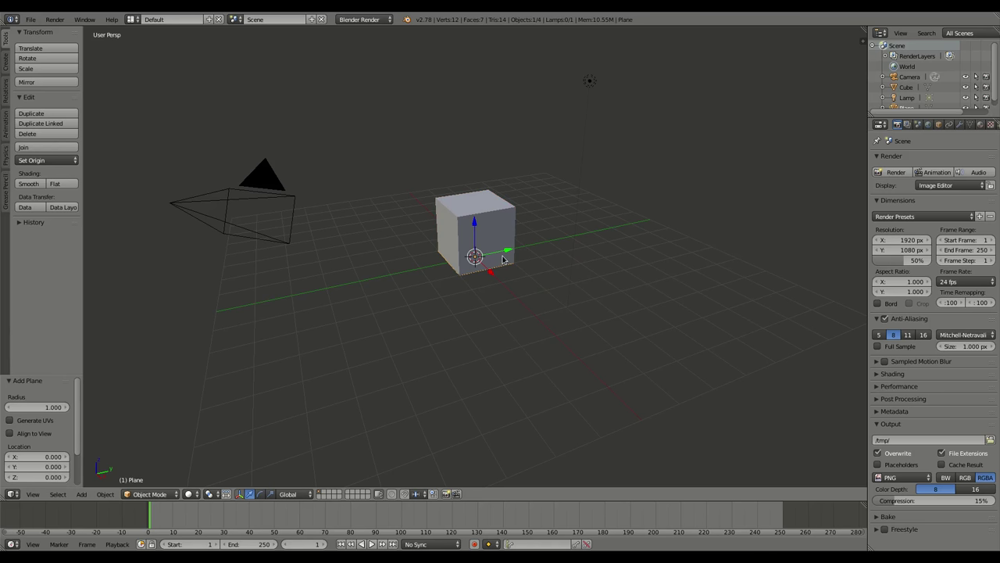
type("s")
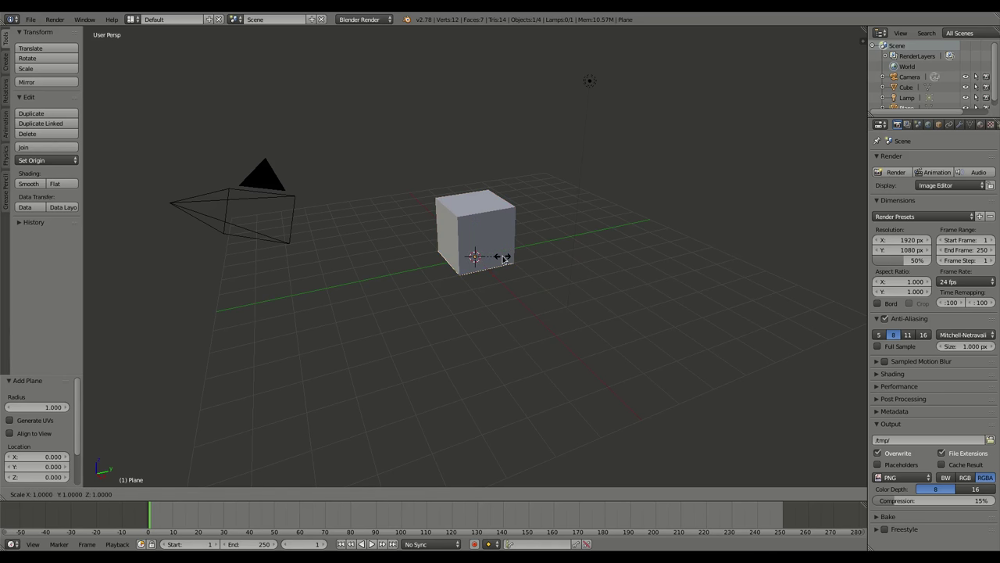
type("10")
key("Return")
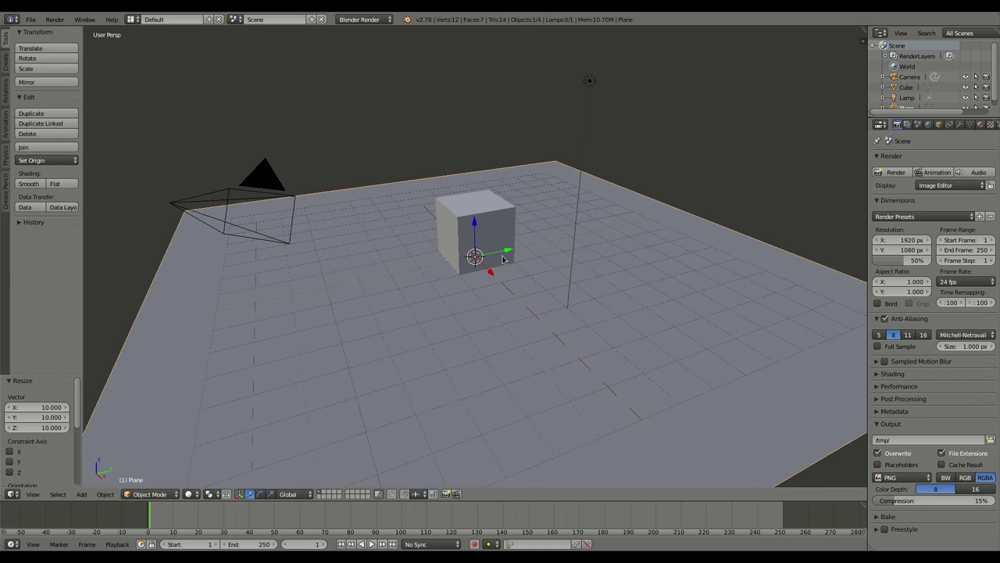
key("F12")
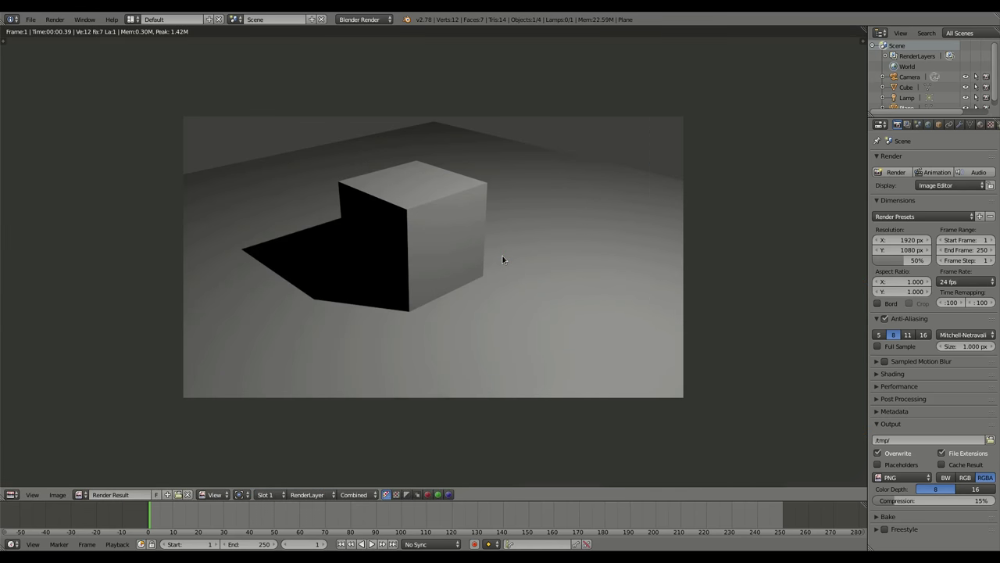
key("Escape")
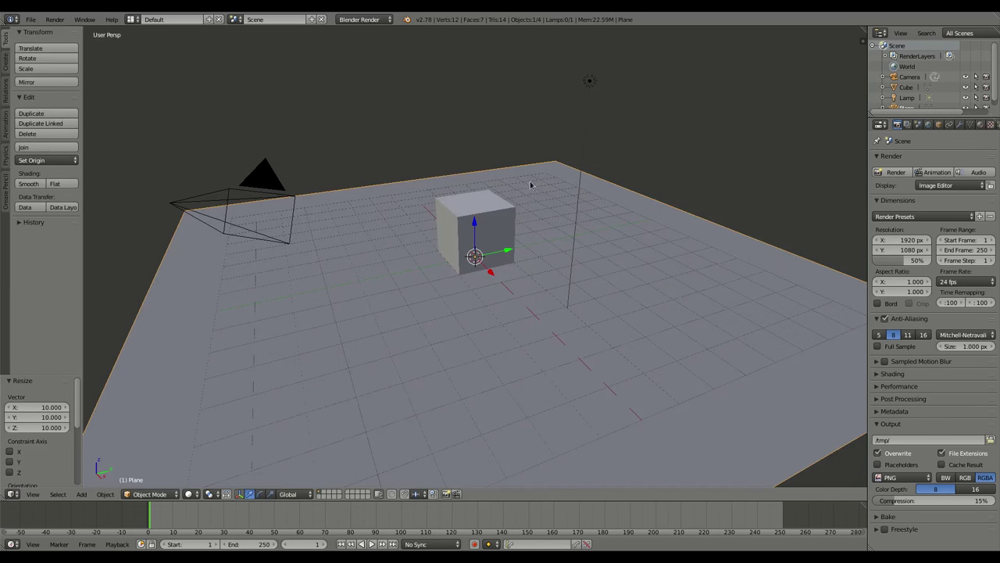
Step: Make the cube's material diffuse colour black and bevel all its edges by about 0.066 with one segment
right_click(497, 226)
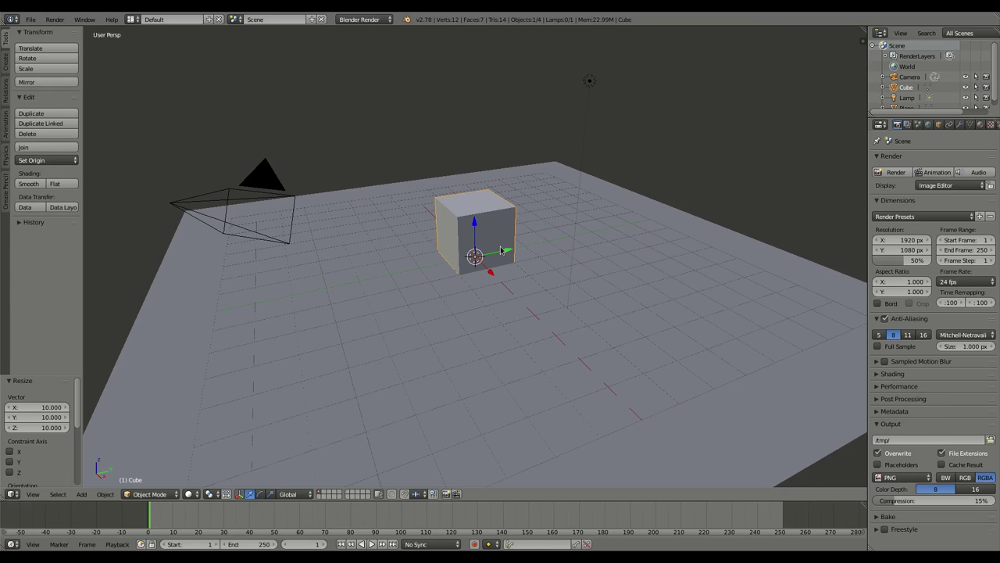
key("Tab")
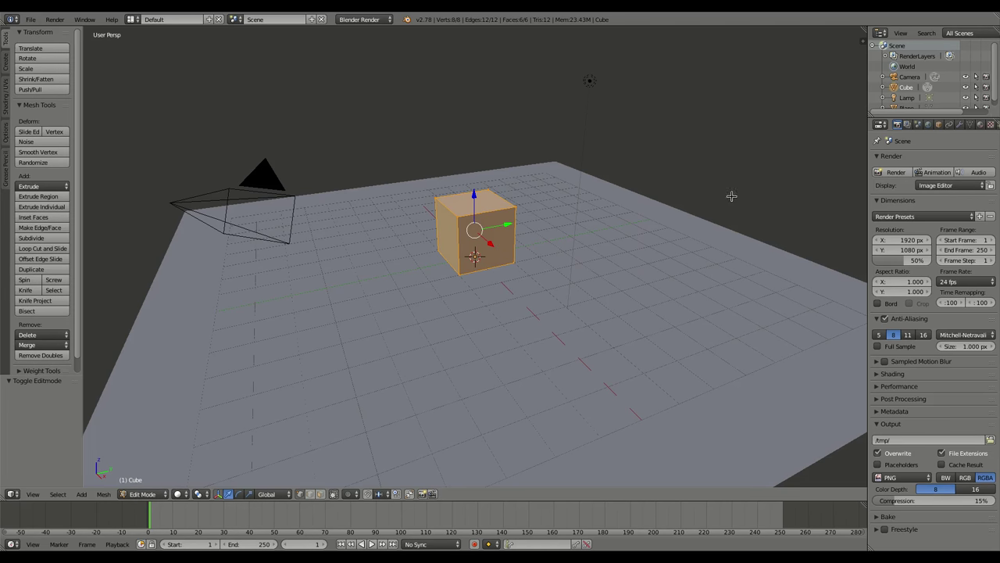
left_click(981, 124)
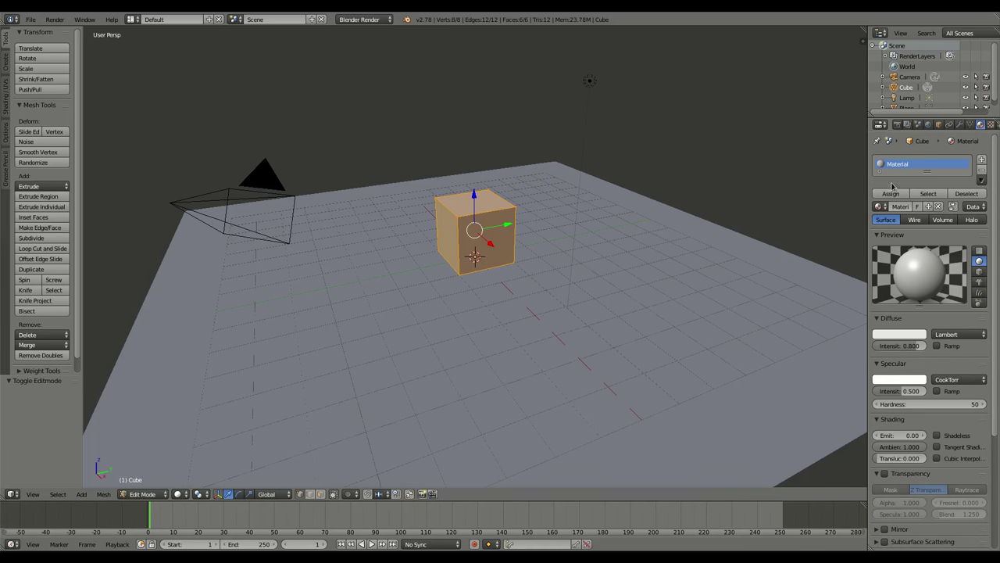
left_click(890, 335)
left_click_drag(919, 250, 919, 272)
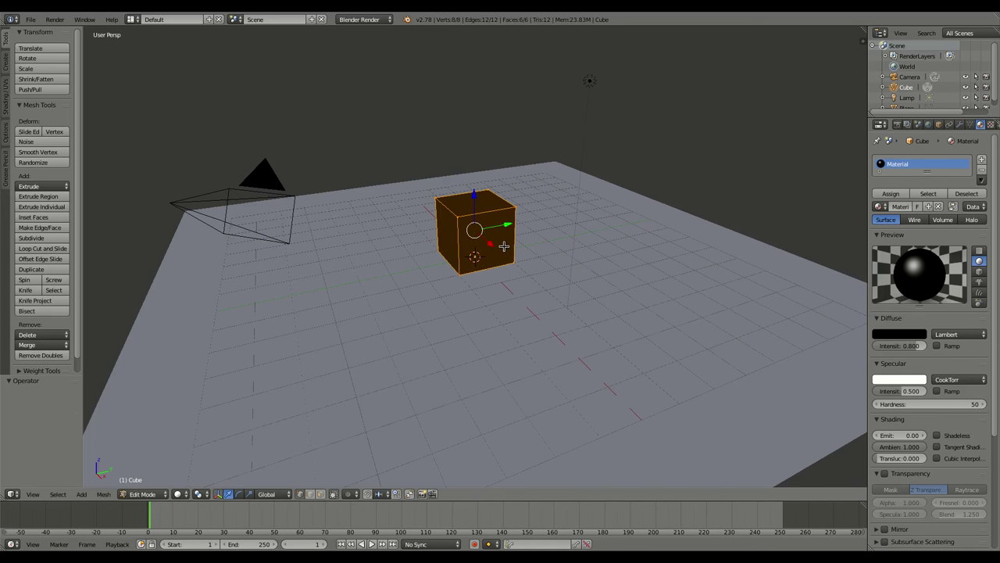
key("ctrl+b")
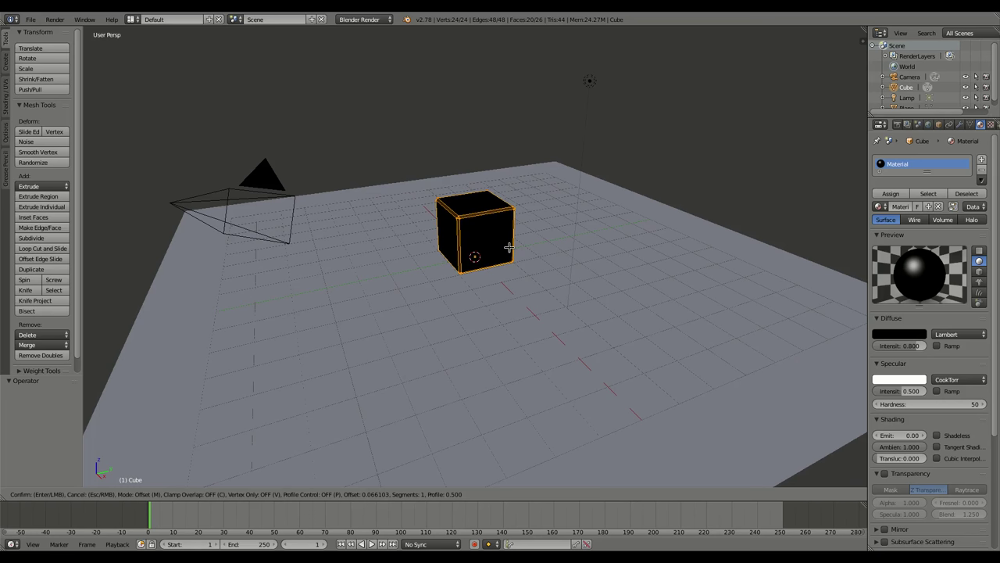
left_click(509, 247)
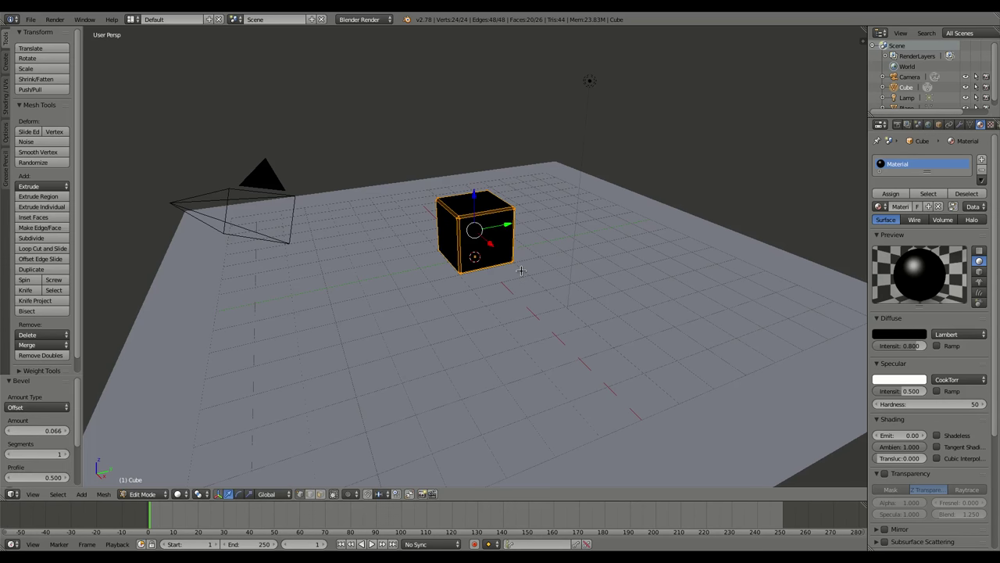
Step: Add a second material slot to the cube with a new material and set its diffuse colour to red
left_click(981, 159)
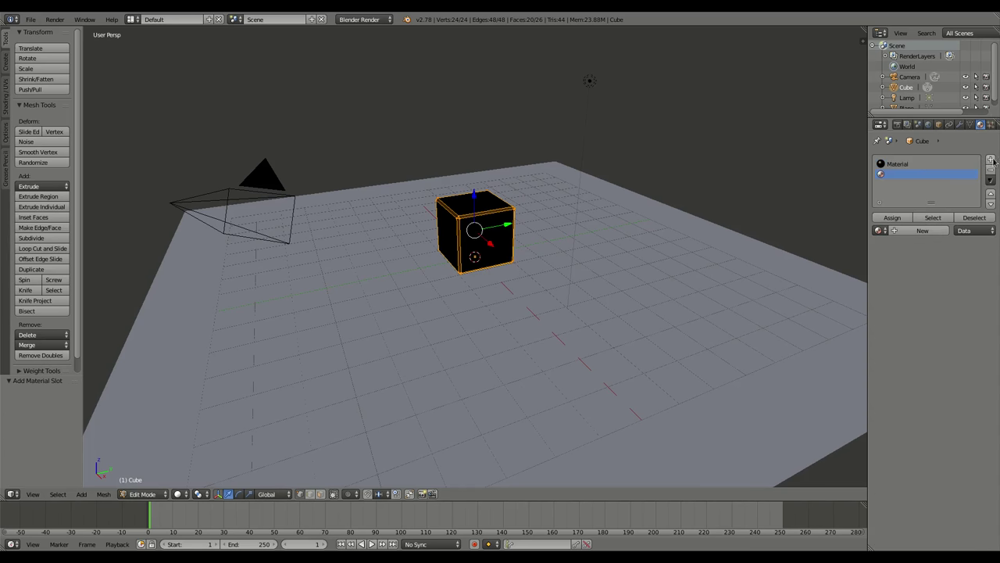
left_click(899, 231)
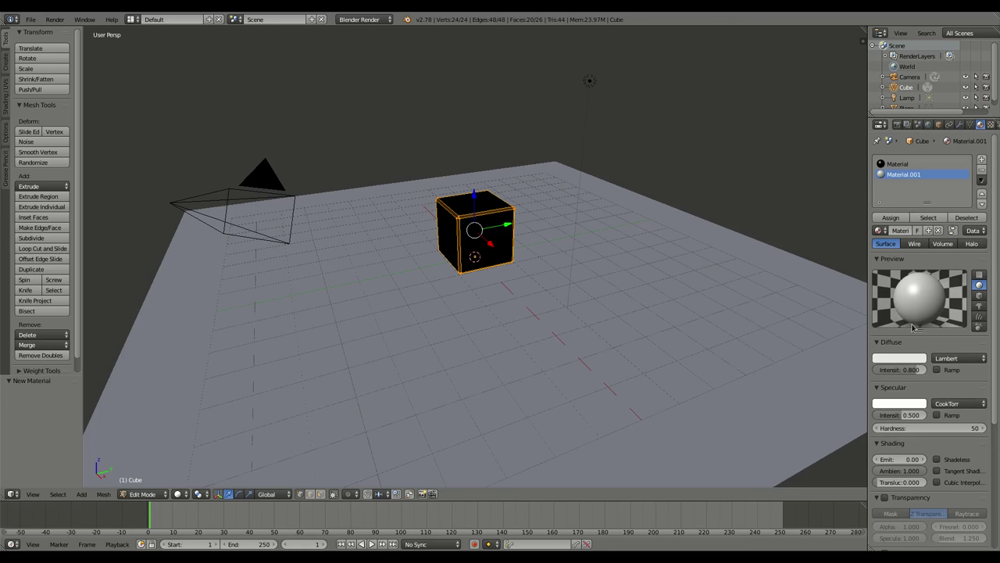
left_click(904, 359)
mouse_move(876, 259)
left_mouse_down()
mouse_move(886, 221)
mouse_move(878, 218)
mouse_move(894, 224)
mouse_move(900, 286)
mouse_move(880, 295)
left_mouse_up()
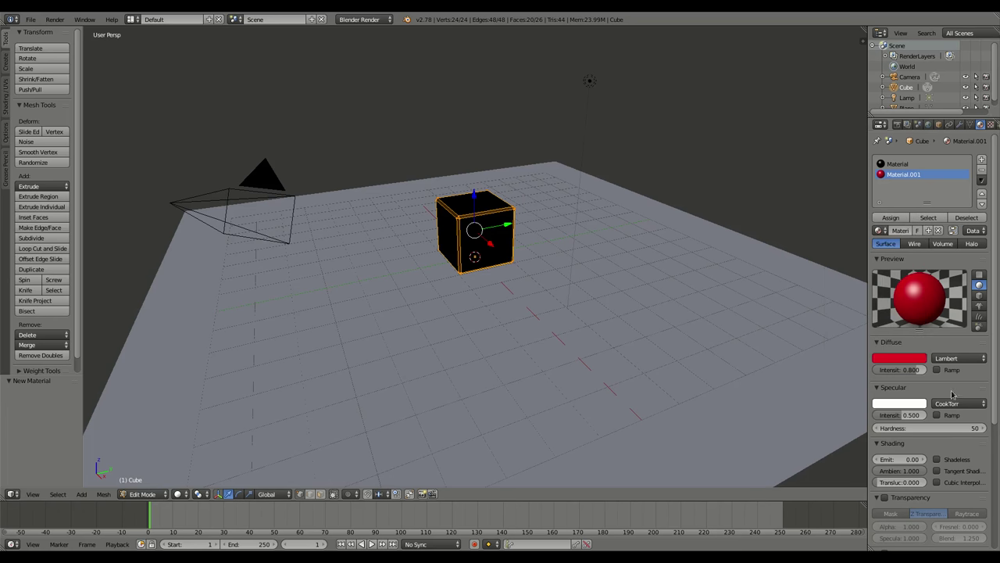
Step: Set the red material's diffuse intensity to 1, specular intensity to 0 and emit to 2
left_click(904, 370)
type("1")
key("Return")
left_click(905, 415)
type("0")
key("Return")
left_click(907, 459)
type("0.0")
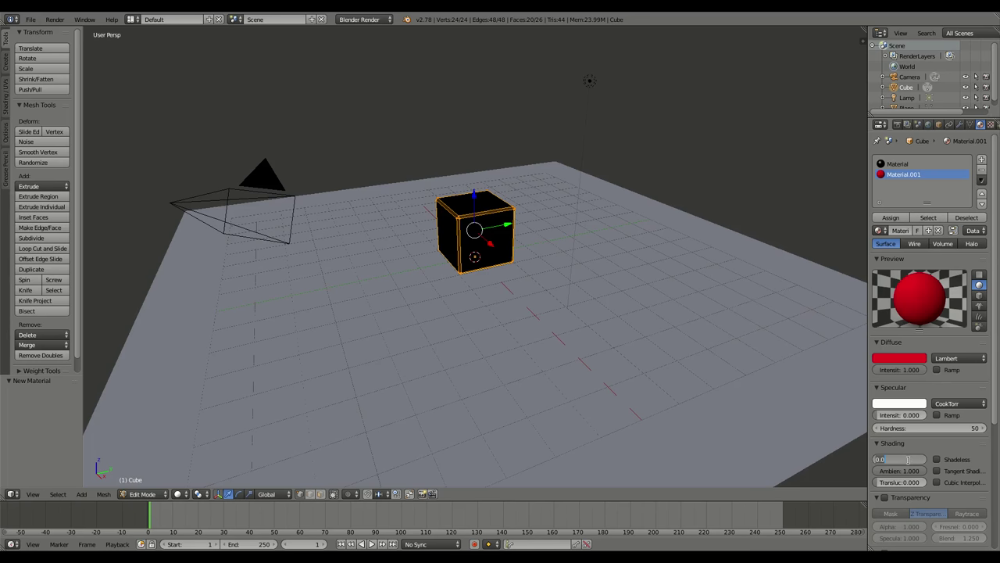
key("Return")
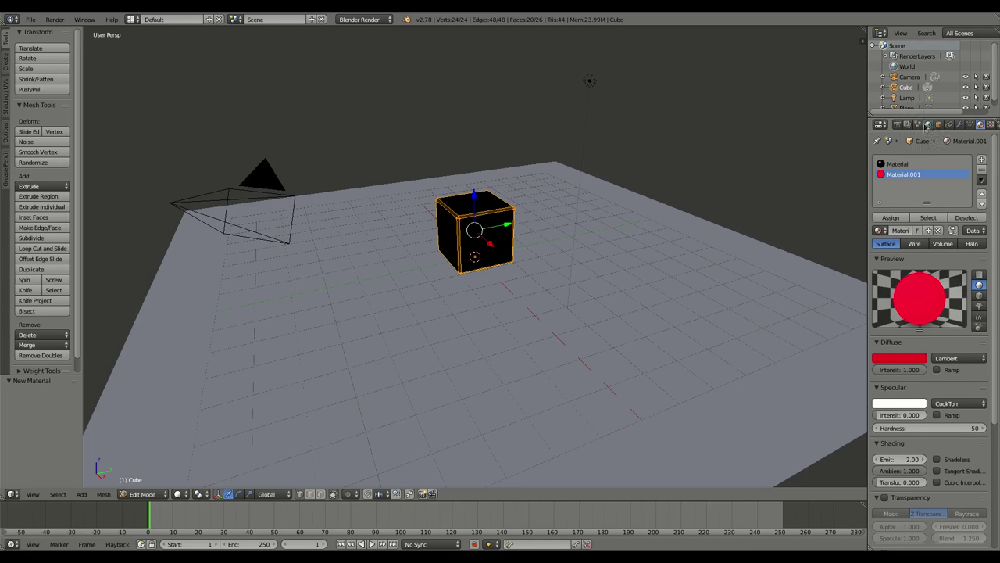
Step: Set the world's horizon colour to black
left_click(929, 125)
left_click(891, 297)
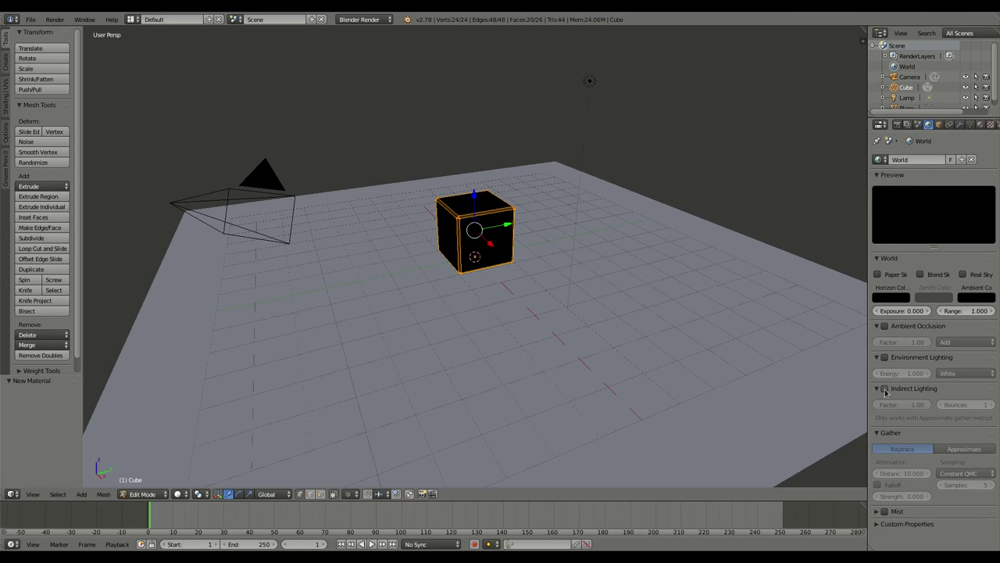
Step: Enable the world's indirect lighting with the Approximate gather method and render a test image
left_click(884, 389)
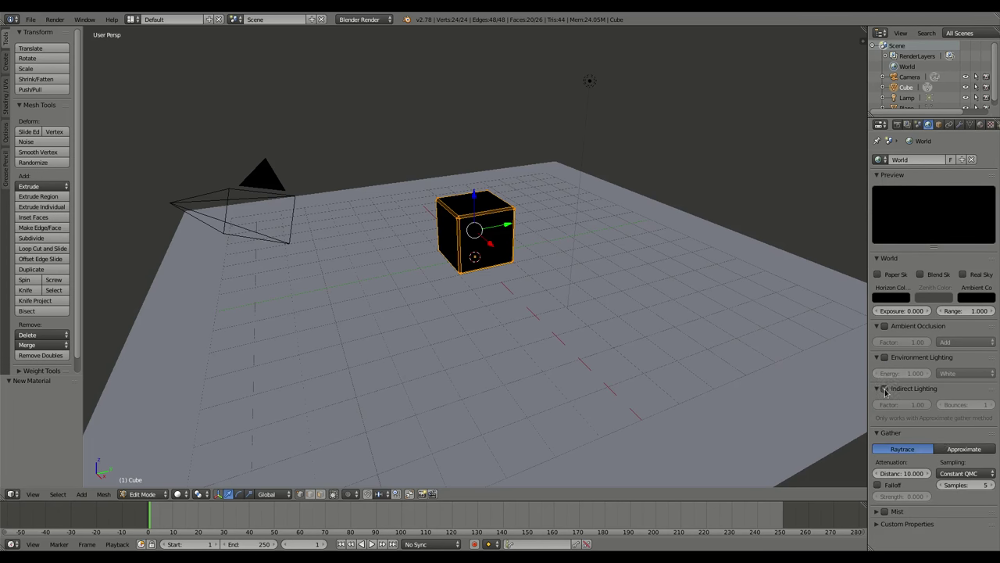
left_click(966, 449)
left_click_drag(967, 460, 992, 461)
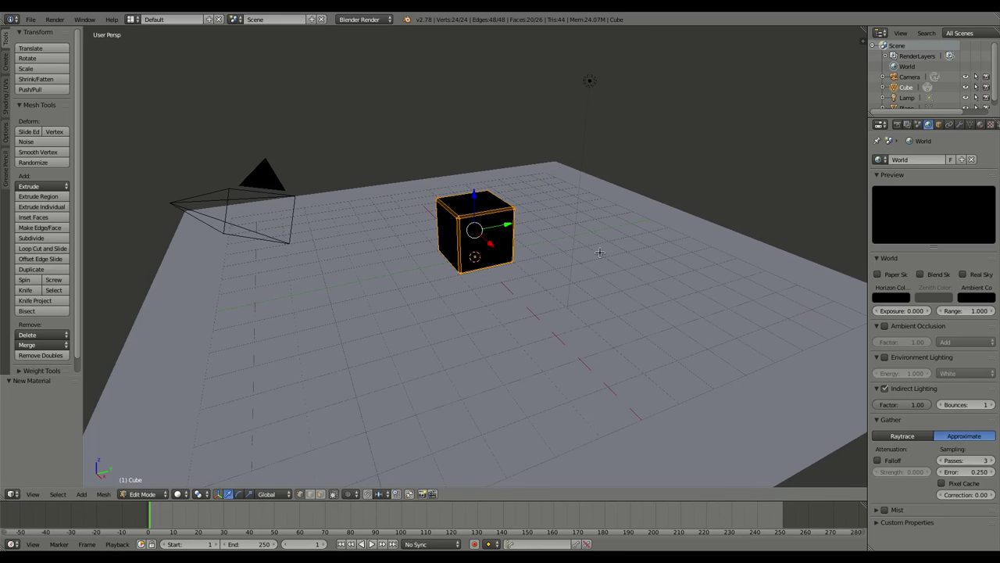
key("F12")
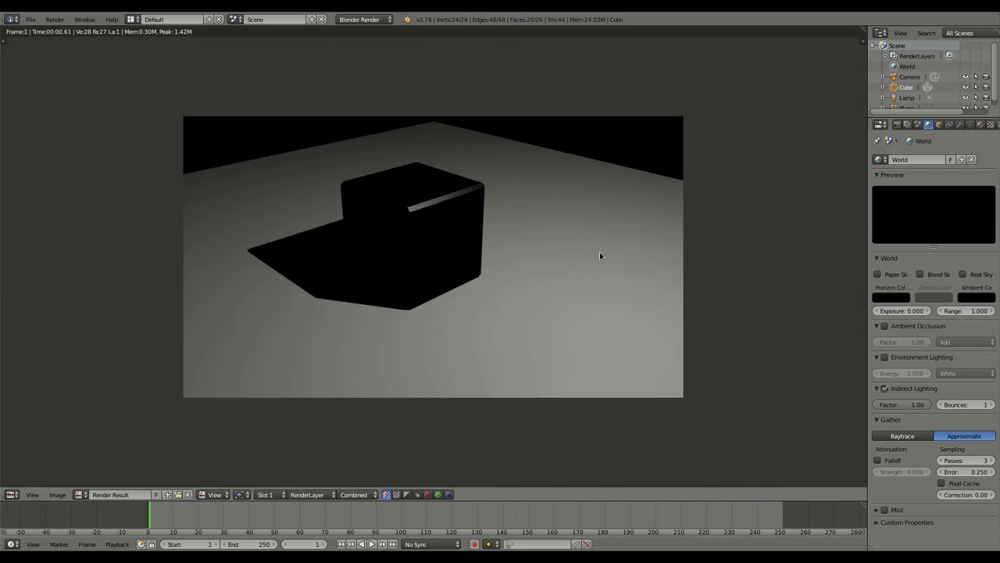
key("Escape")
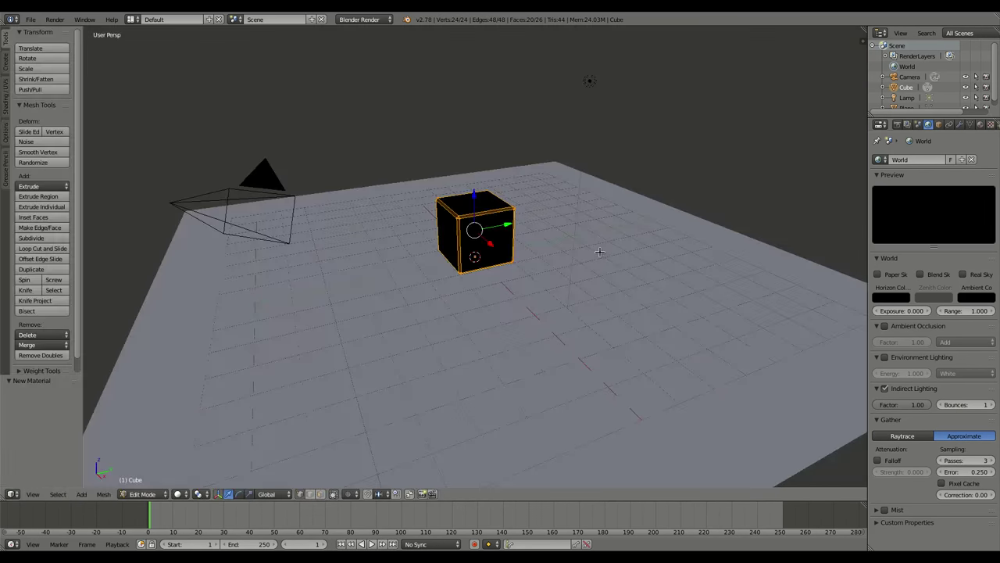
Step: Assign the red material to the cube's selected bevel faces and render the result
left_click(981, 125)
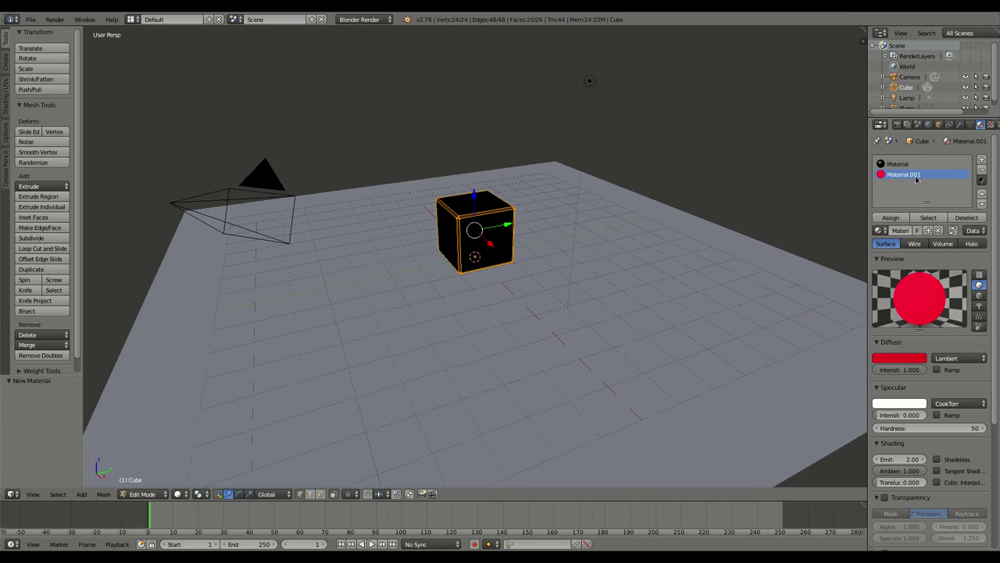
left_click(891, 218)
key("F12")
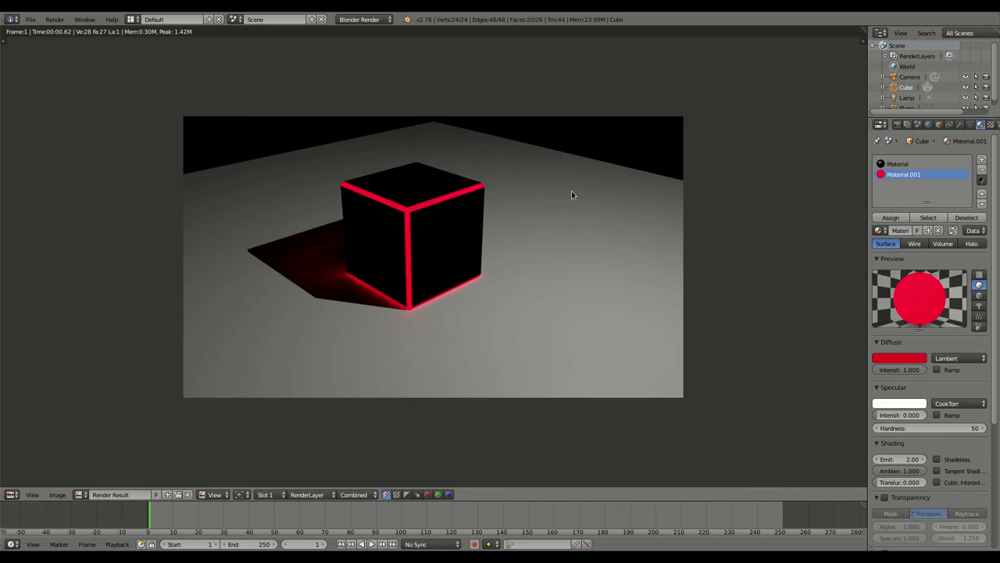
key("Escape")
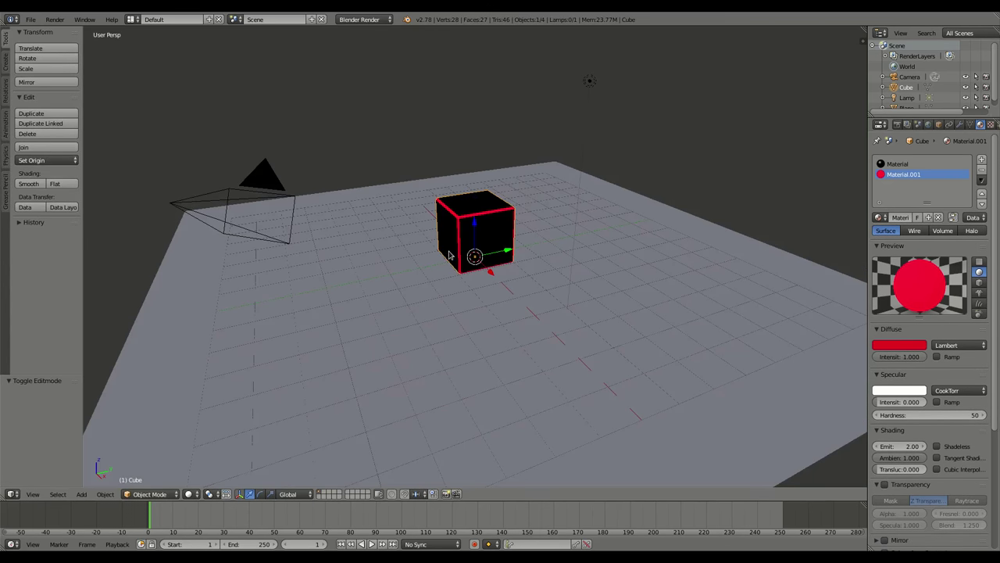
Step: Delete the lamp from the scene and render the cube lit only by its glowing edges
right_click(594, 83)
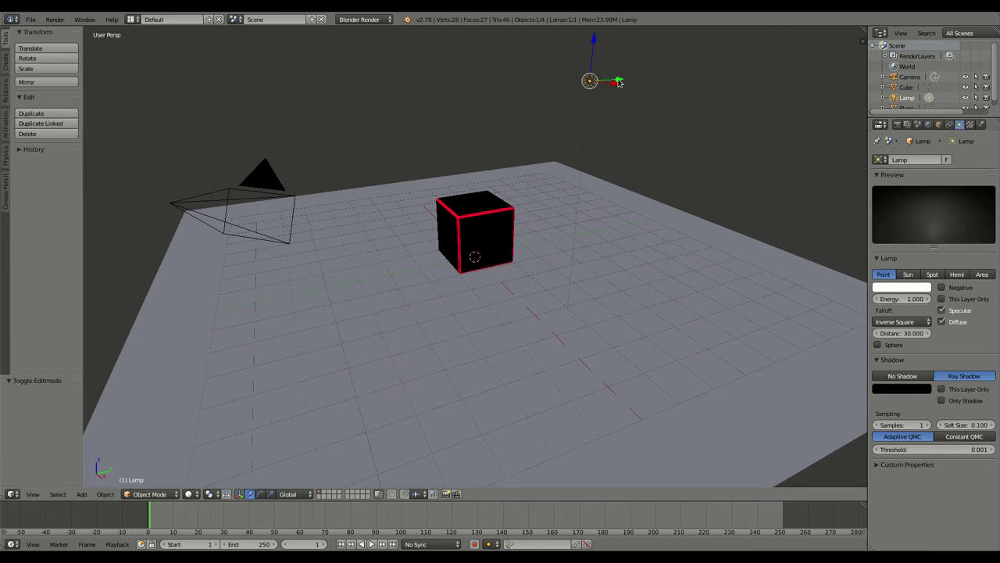
key("x")
left_click(619, 82)
key("F12")
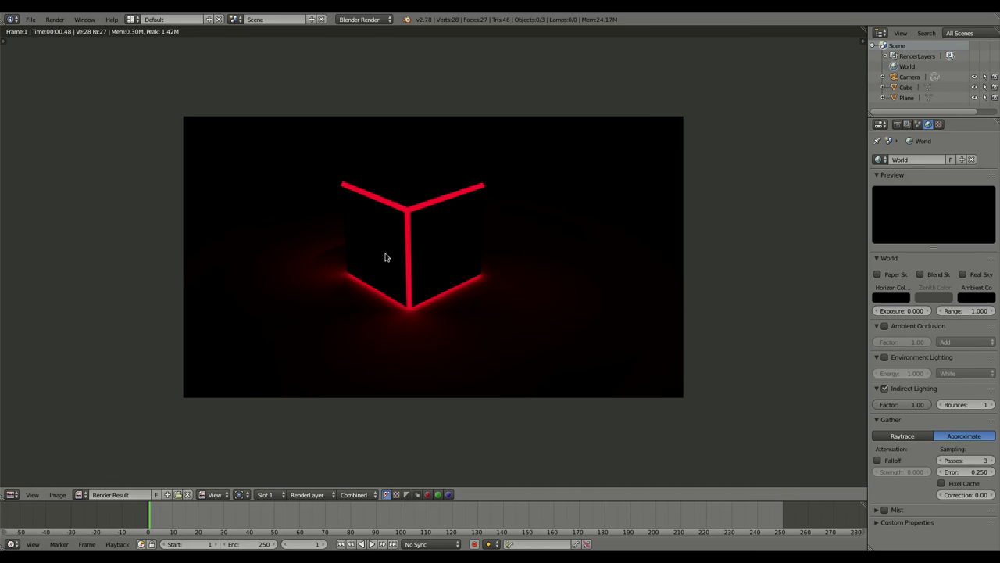
key("Escape")
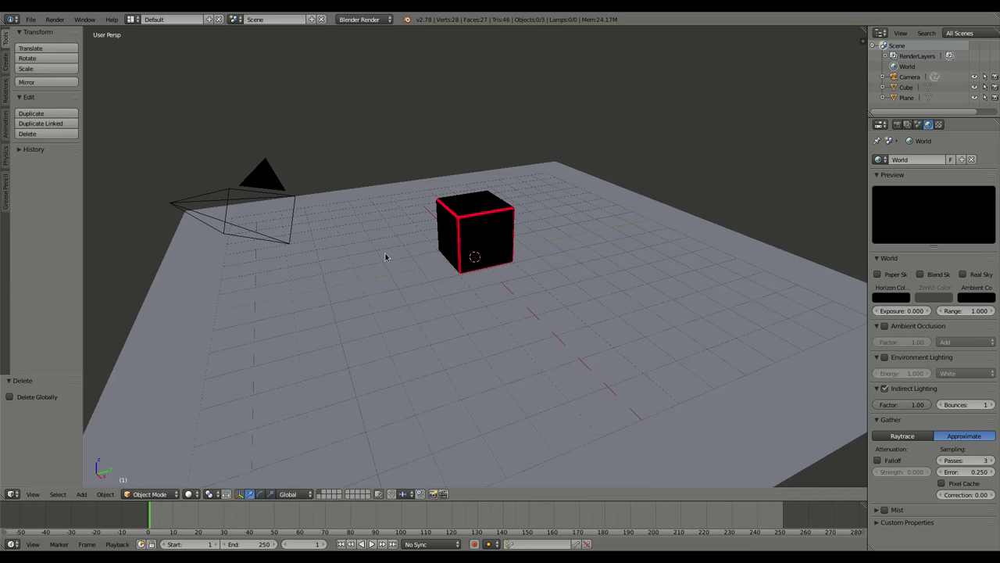
Step: In top view, duplicate the cube, place the copy behind it to the upper left and scale it by about 1.811
key("KP_7")
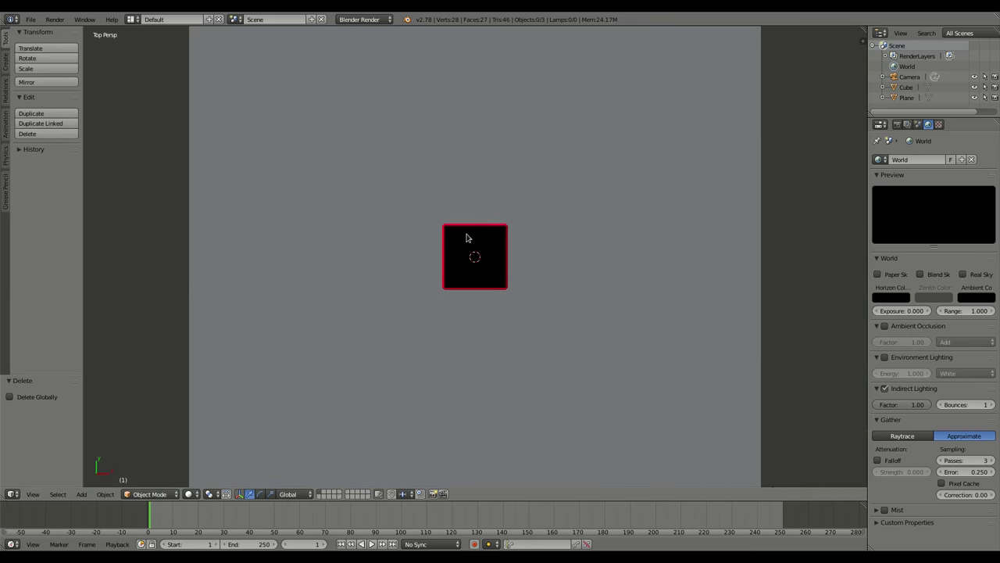
right_click(466, 234)
key("shift+d")
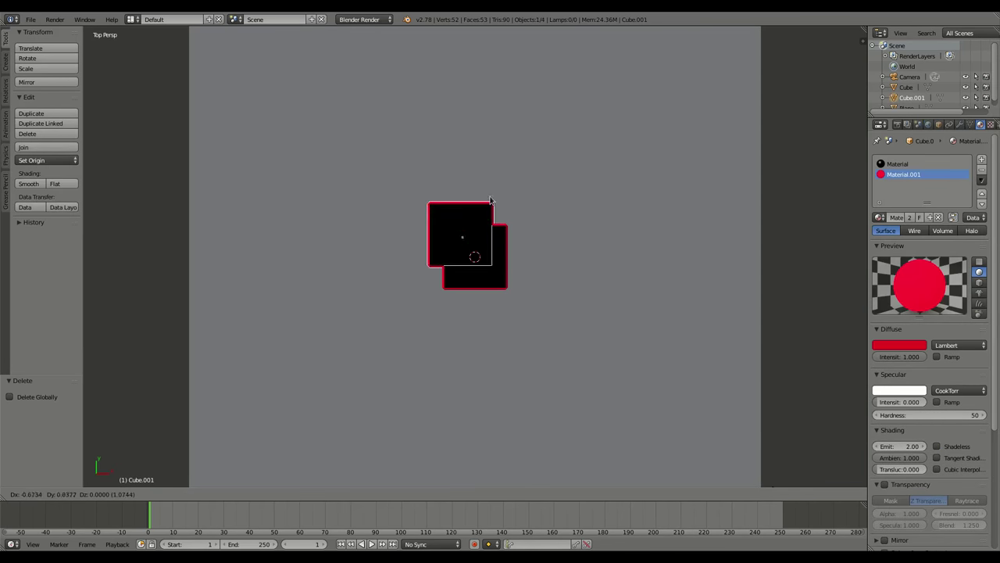
left_click(450, 143)
key("s")
left_click(517, 157)
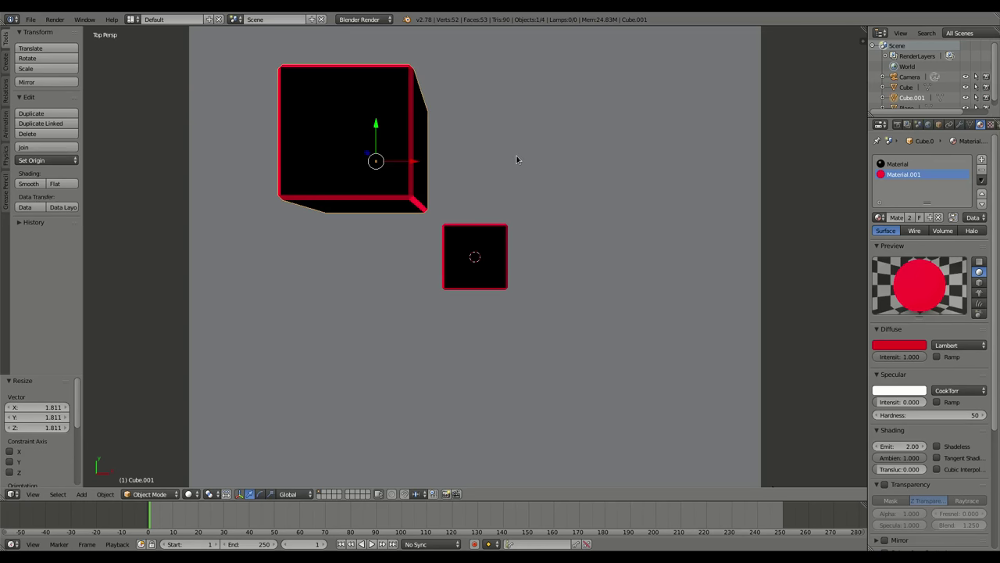
Step: In orthographic top view, duplicate the enlarged cube, offset the copy about 6.606 in X and 0.710 in Y, and scale it by about 1.319
key("KP_5")
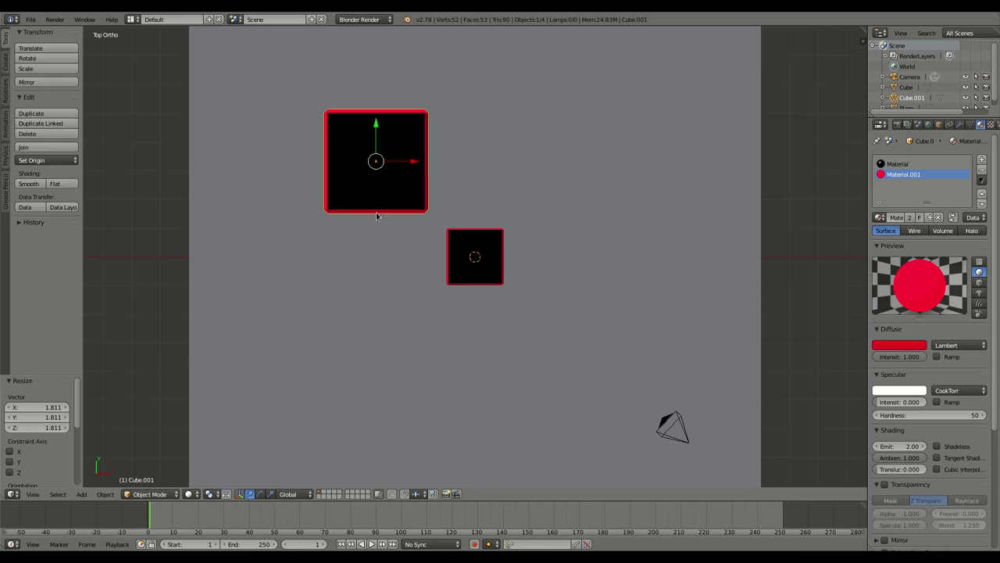
key("shift+d")
left_click(579, 200)
key("s")
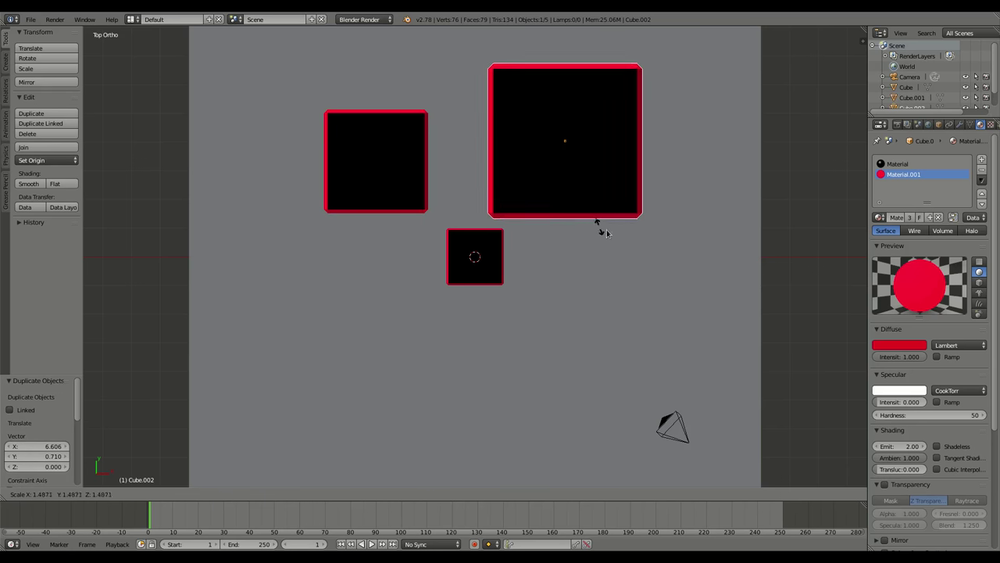
left_click(593, 218)
Step: Duplicate the largest cube twice in succession, offsetting by about X -8.135, Y -4.277 and X 4.368, Y 5.369, and render the scene
key("shift+d")
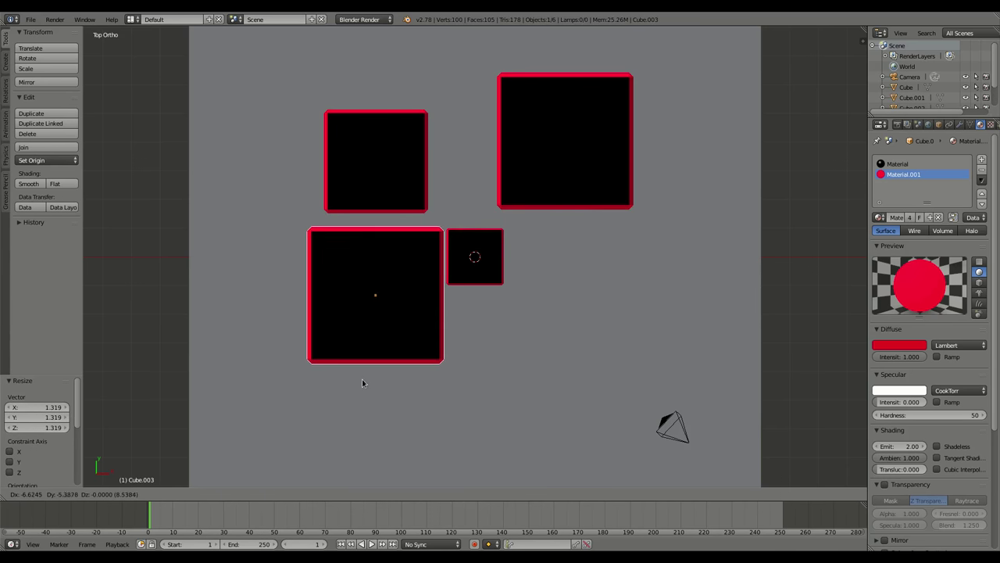
left_click(317, 351)
key("shift+d")
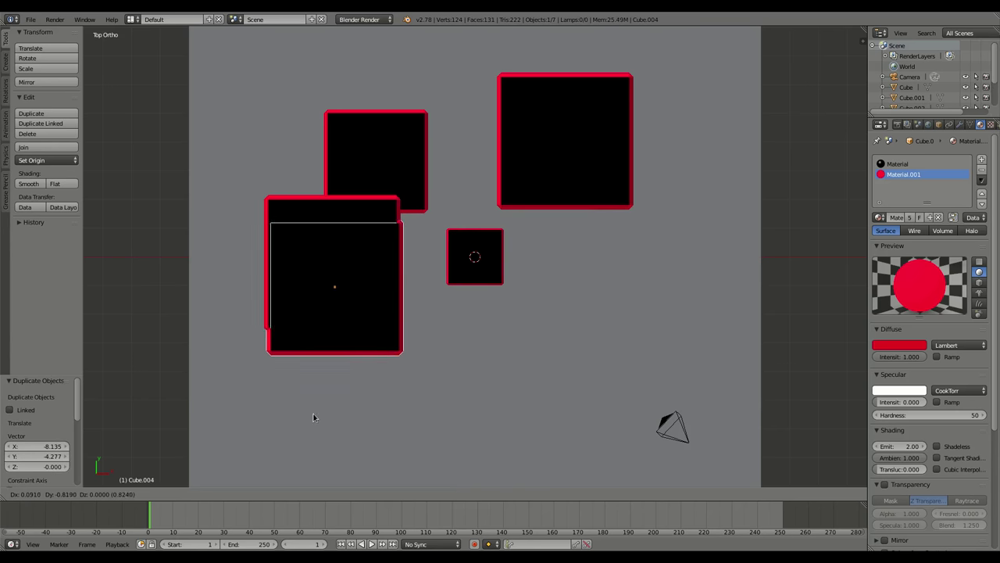
left_click(435, 234)
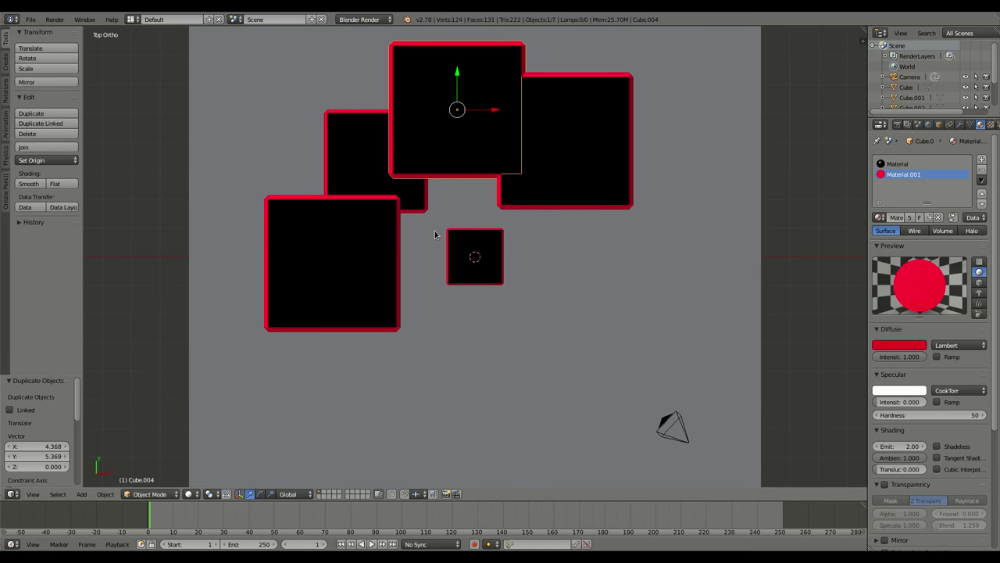
key("F12")
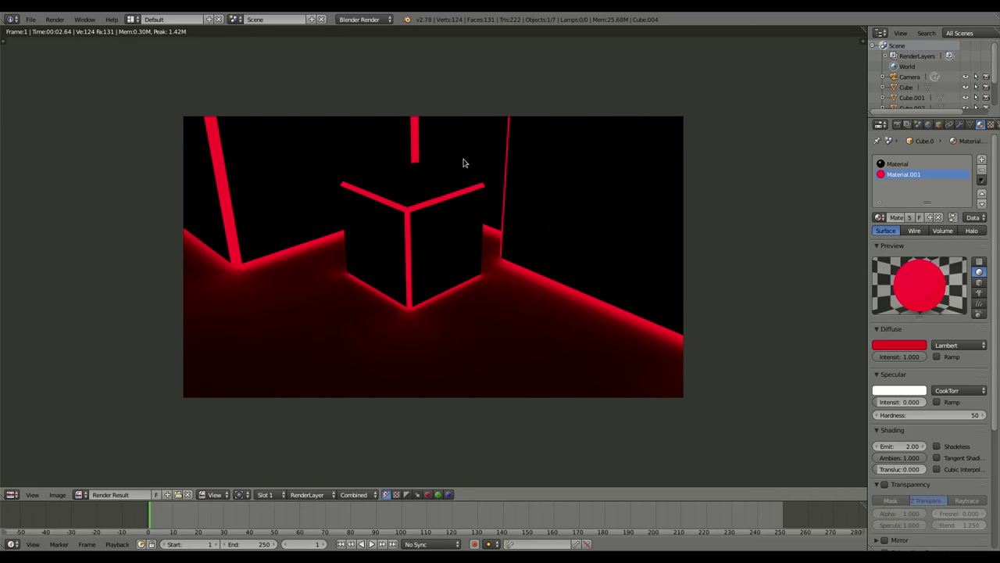
key("Escape")
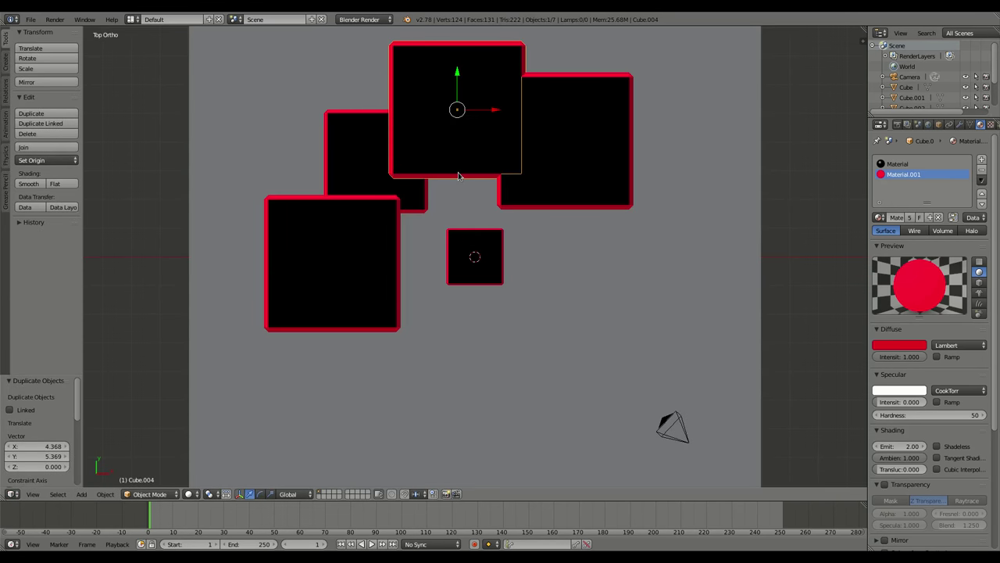
Step: Select all five cubes, scale them together by about 0.642 and render the scene
left_click(409, 201, "shift")
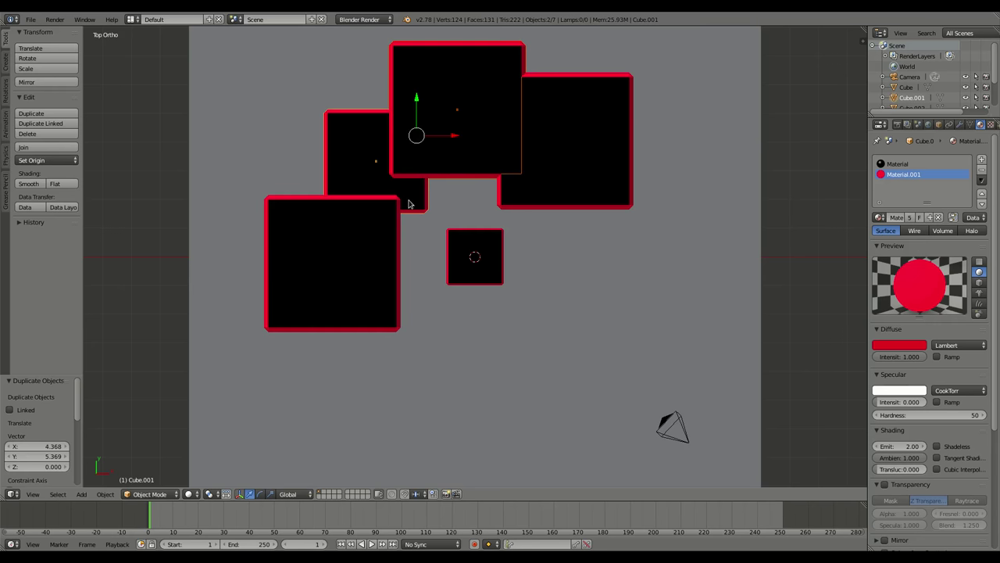
left_click(394, 226, "shift")
left_click(452, 250, "shift")
left_click(543, 206, "shift")
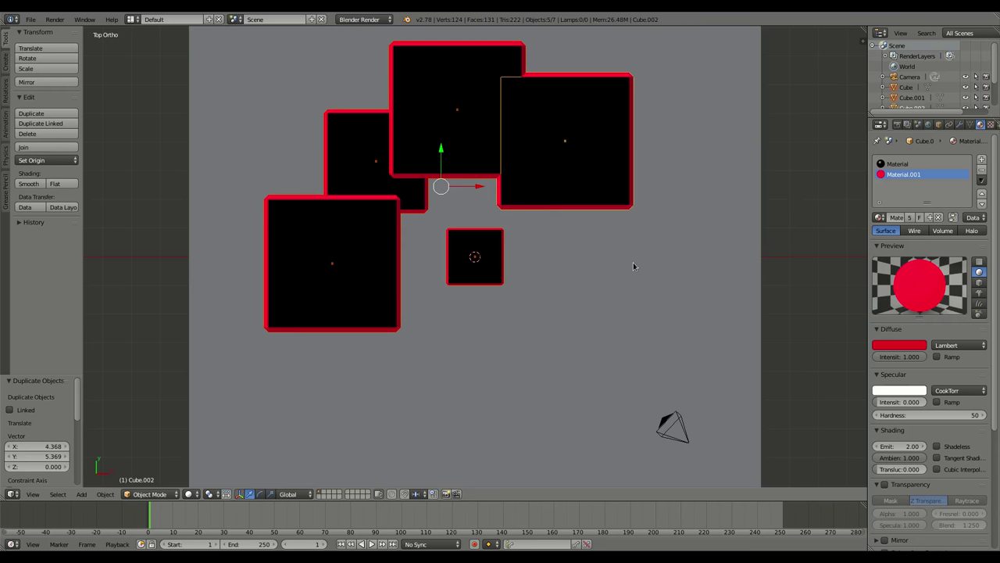
key("s")
left_click(568, 239)
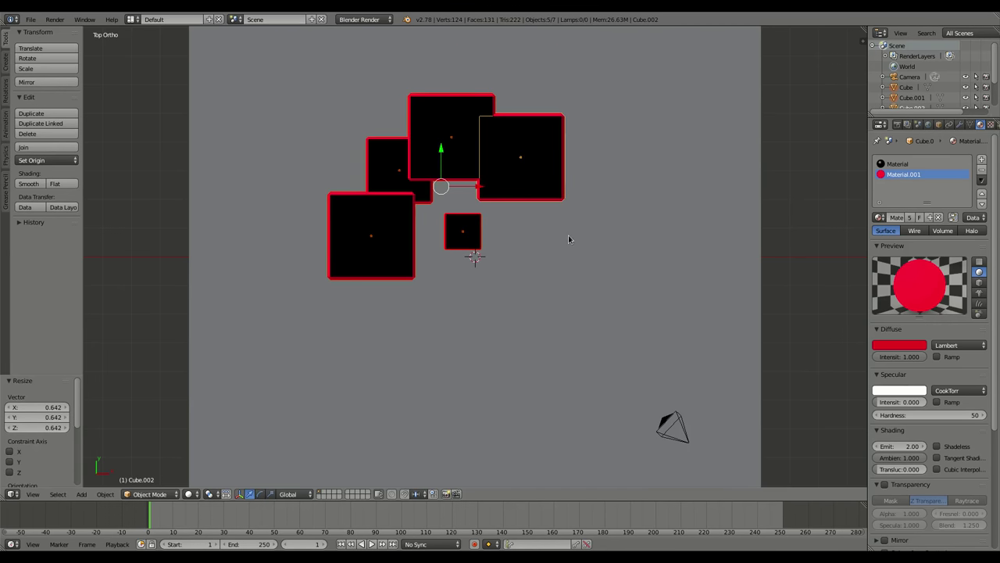
key("F12")
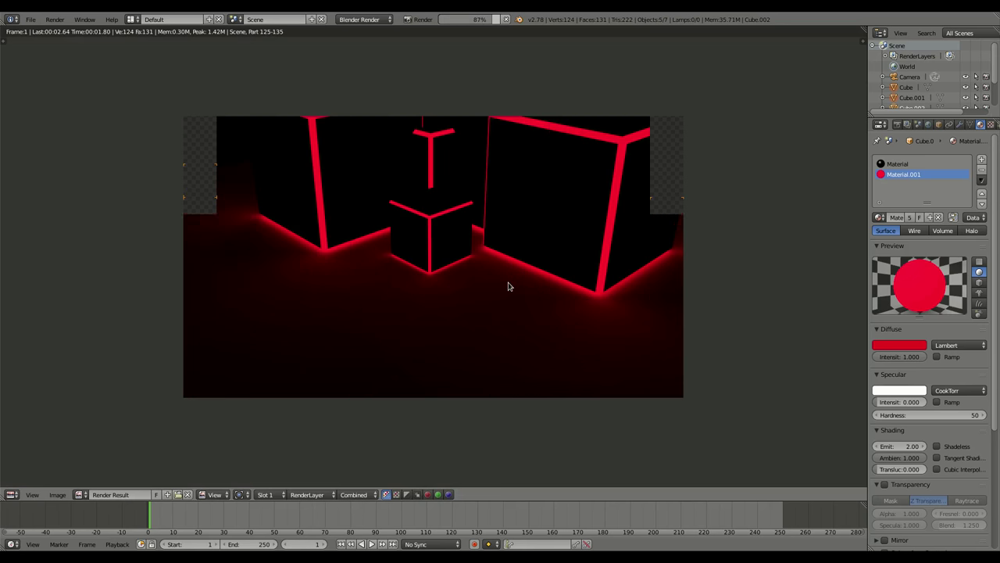
key("Escape")
Step: Align the camera to the front view, move it about -0.750 in X and 1.479 in Z, and render the scene
right_click(680, 422)
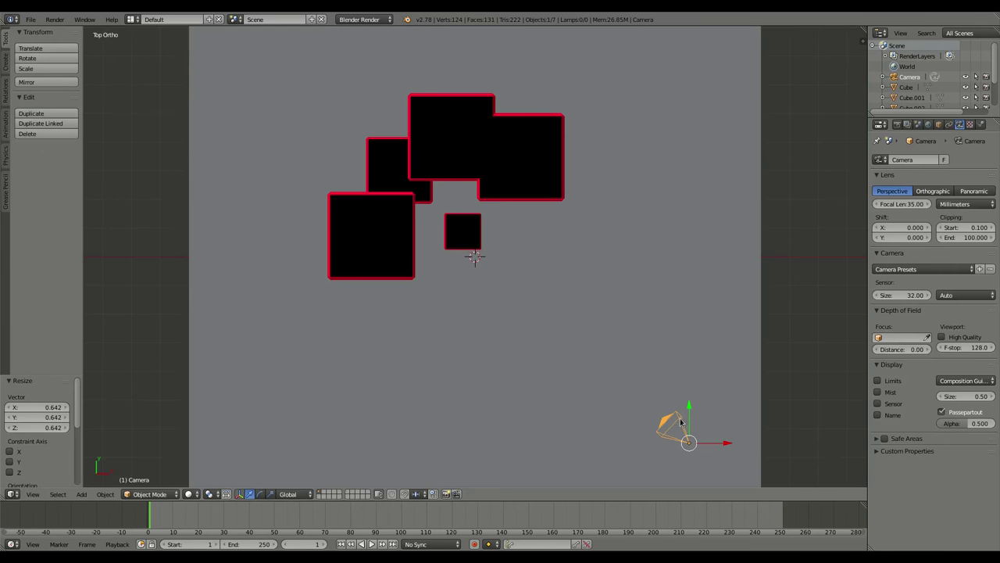
key("KP_0")
key("KP_1")
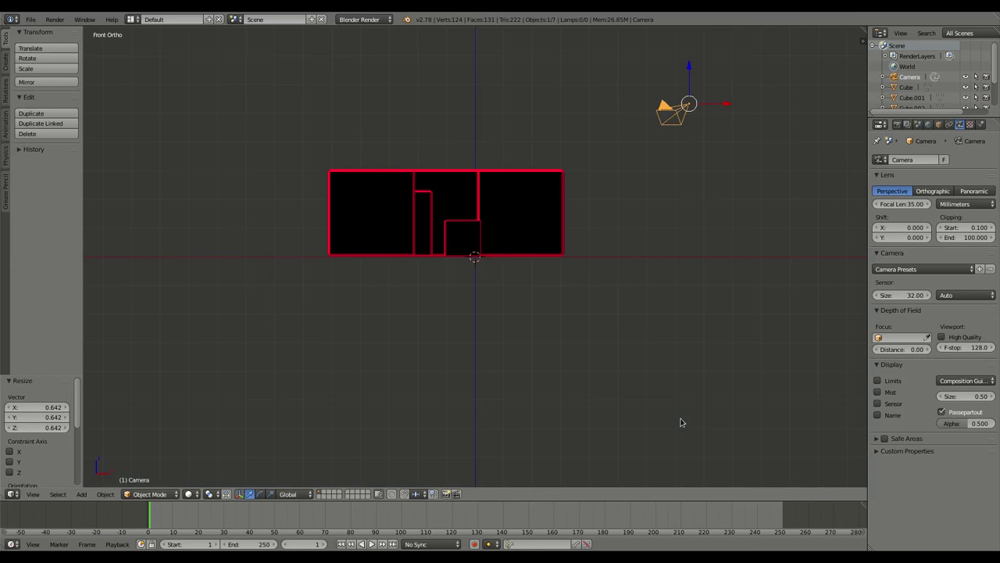
key("ctrl+alt+KP_0")
key("g")
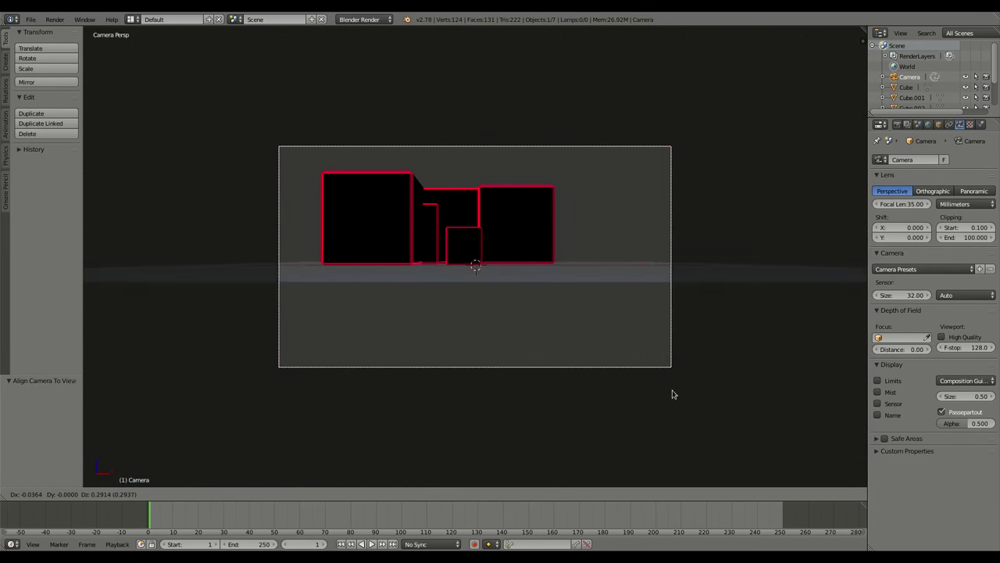
left_click(623, 322)
key("F12")
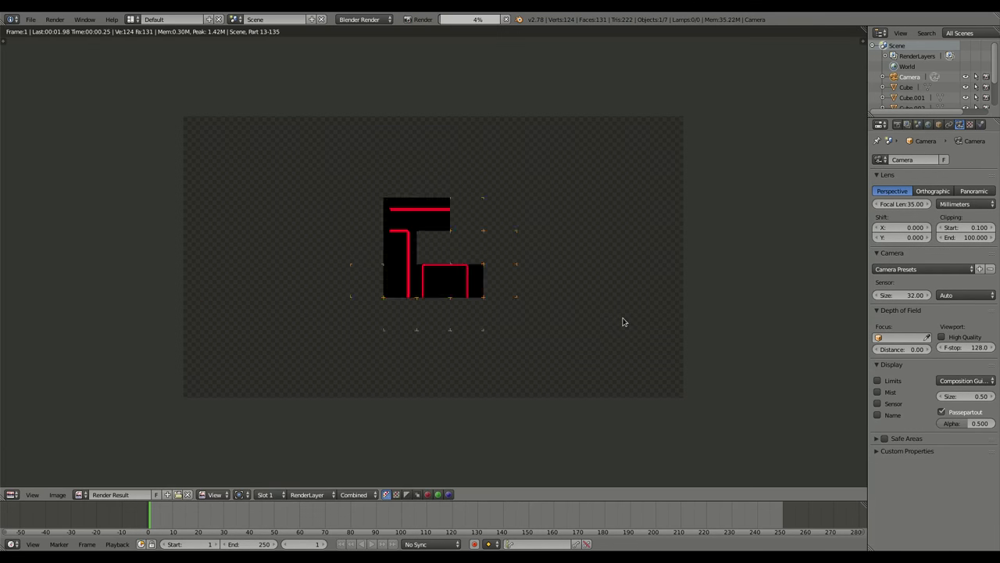
key("Escape")
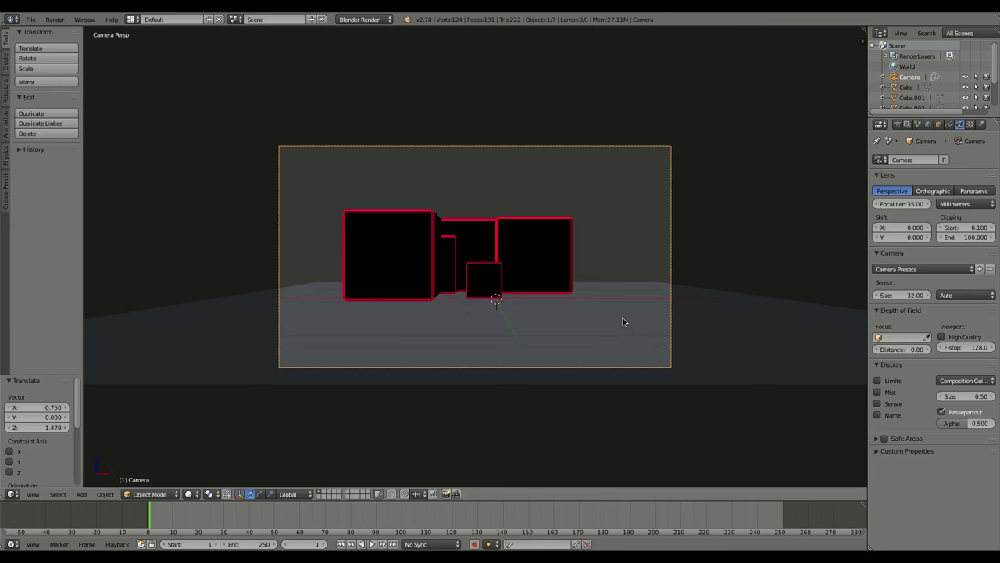
Step: Try aligning the camera to the plain front view and to an orbited view looking down on the cubes
key("KP_1")
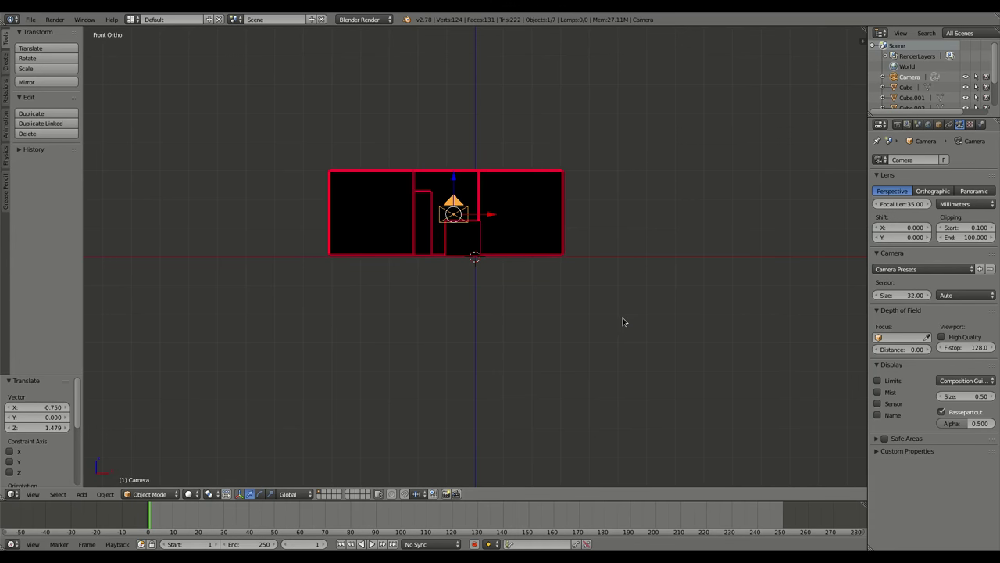
key("ctrl+alt+KP_0")
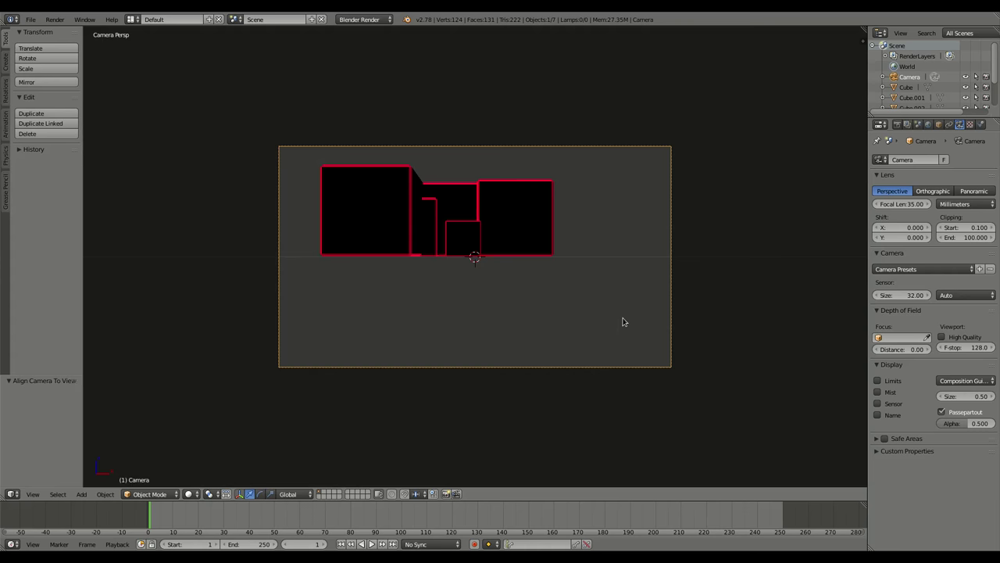
middle_click_drag(622, 321, 486, 354)
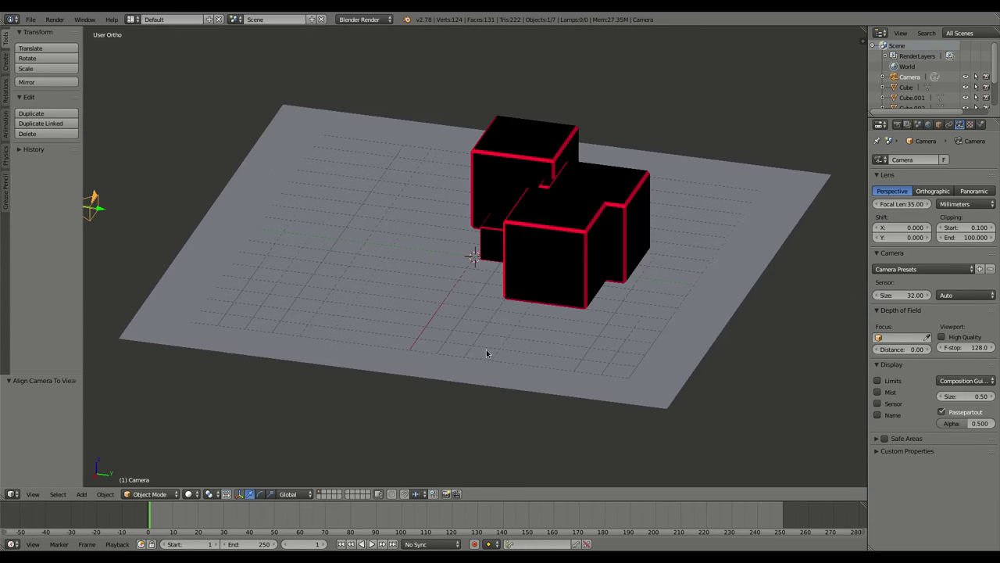
key("ctrl+alt+KP_0")
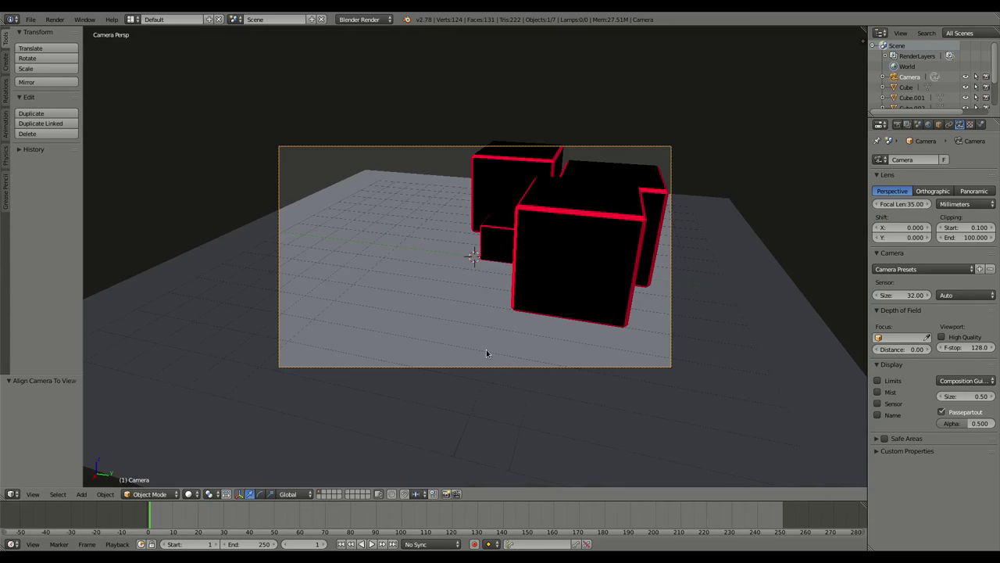
Step: Align the camera to the front view again and move it about -0.488 in X and 1.705 in Z
key("KP_1")
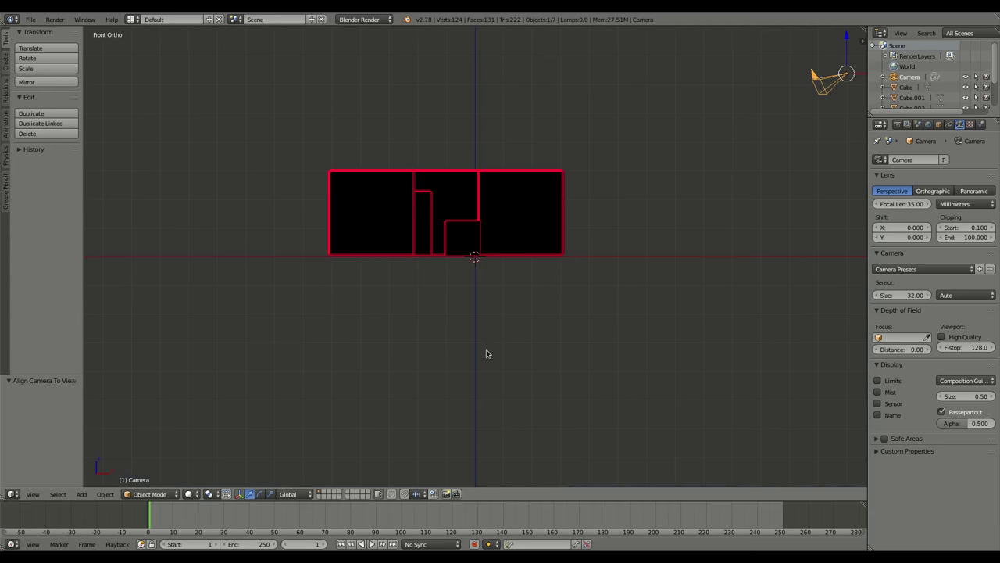
key("ctrl+alt+KP_0")
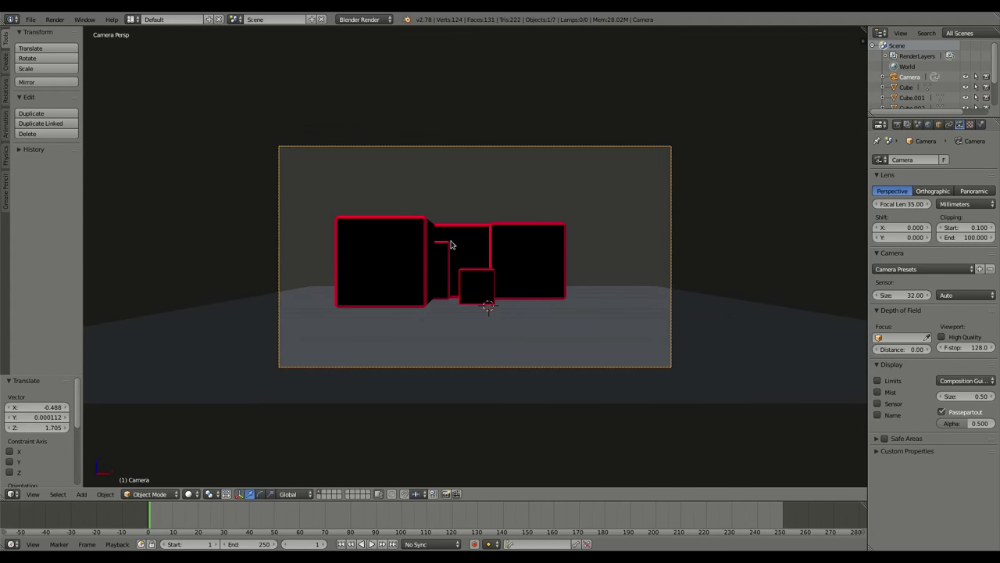
Step: Render the scene from the repositioned front-facing camera to check the framing of the cubes
key("F12")
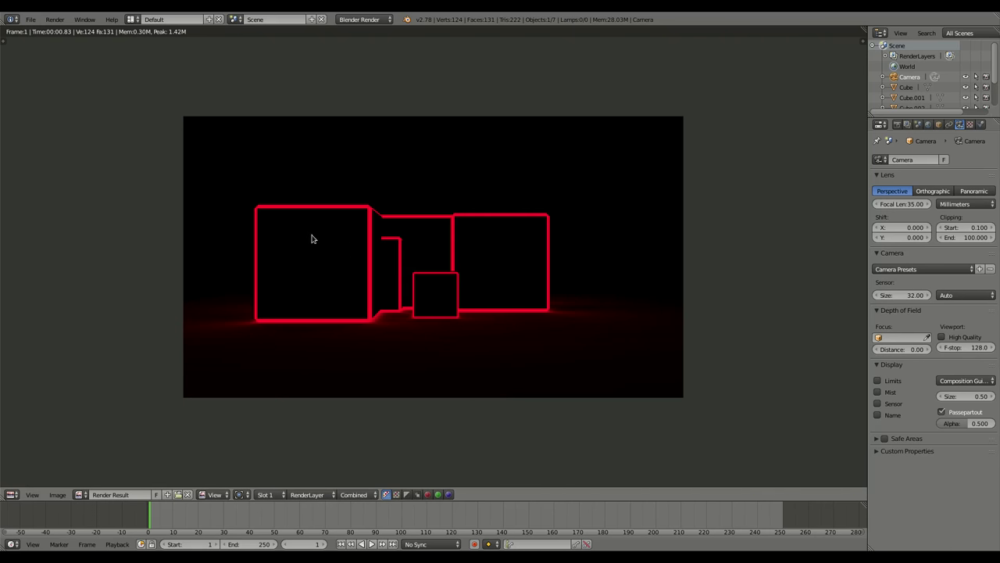
key("Escape")
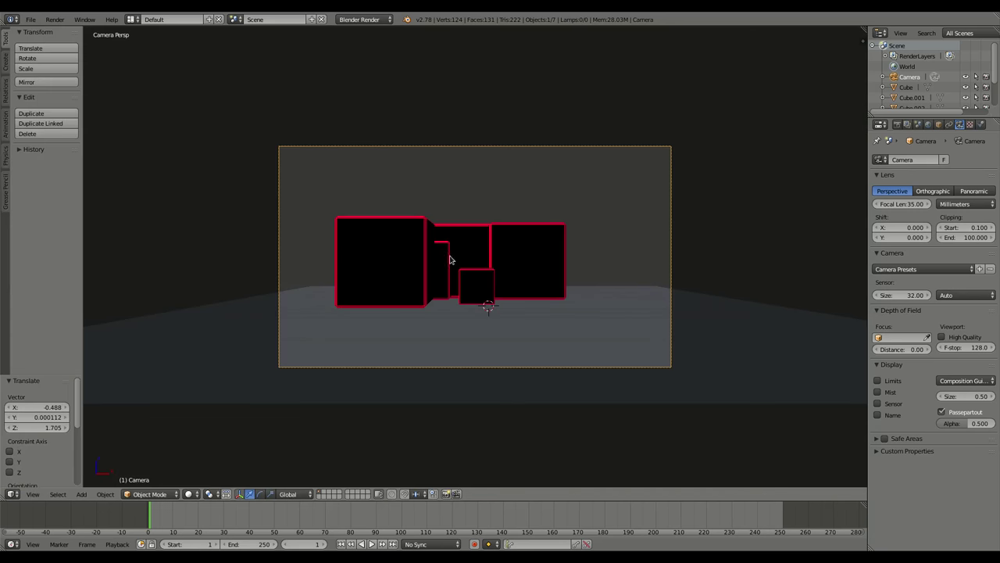
Step: Lighten the cubes' black base material to a grey diffuse colour and render the scene
right_click(492, 247)
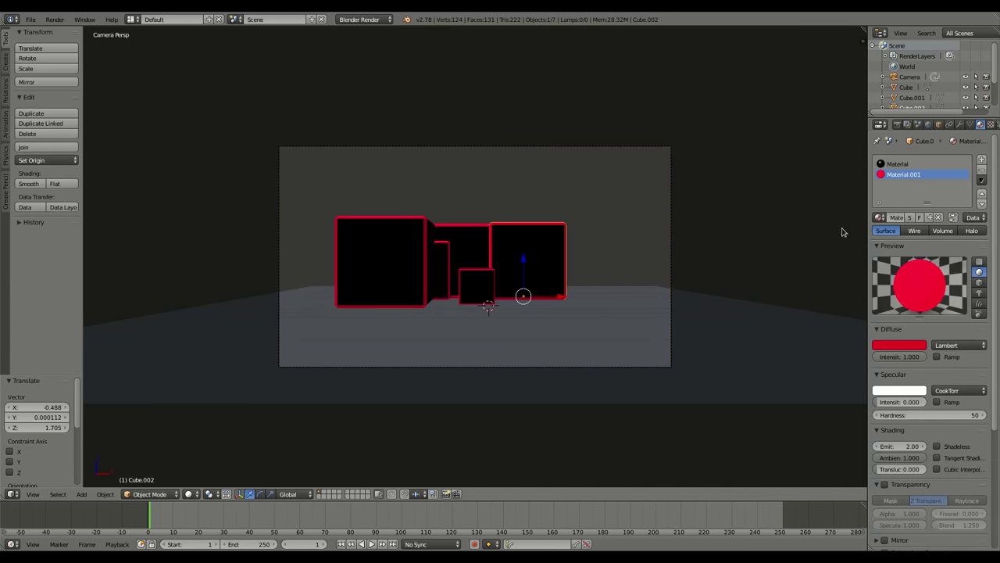
left_click(911, 164)
left_click(908, 348)
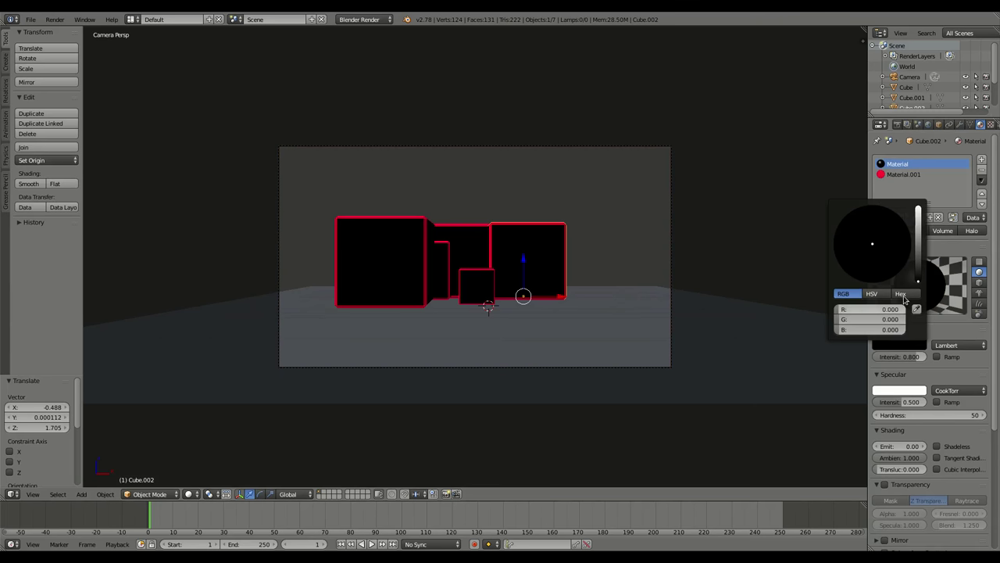
left_click_drag(919, 279, 918, 209)
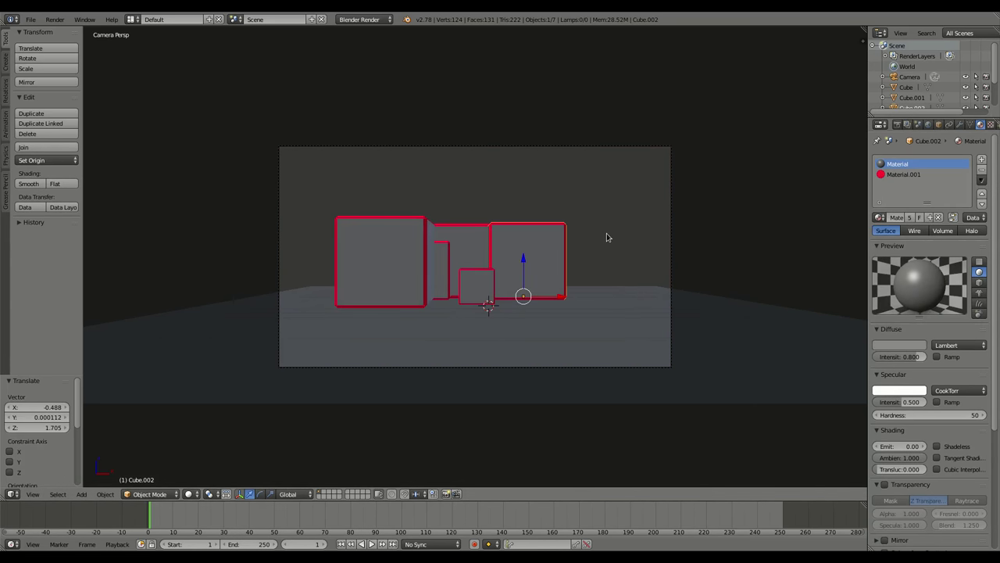
key("F12")
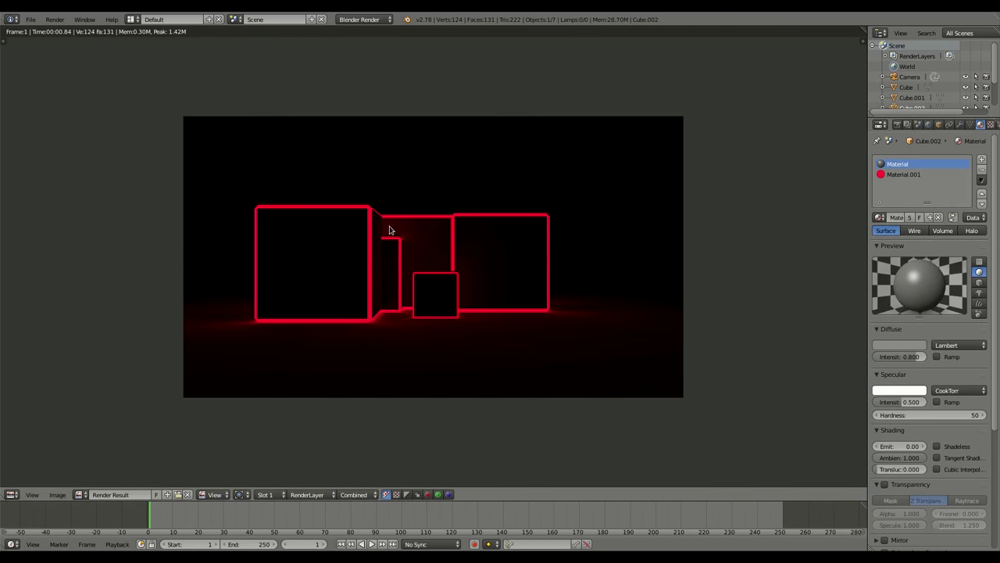
Step: Align the camera to an orbited view showing the cubes' front and side faces from slightly above, and render the scene
middle_click_drag(502, 265, 451, 278)
key("Escape")
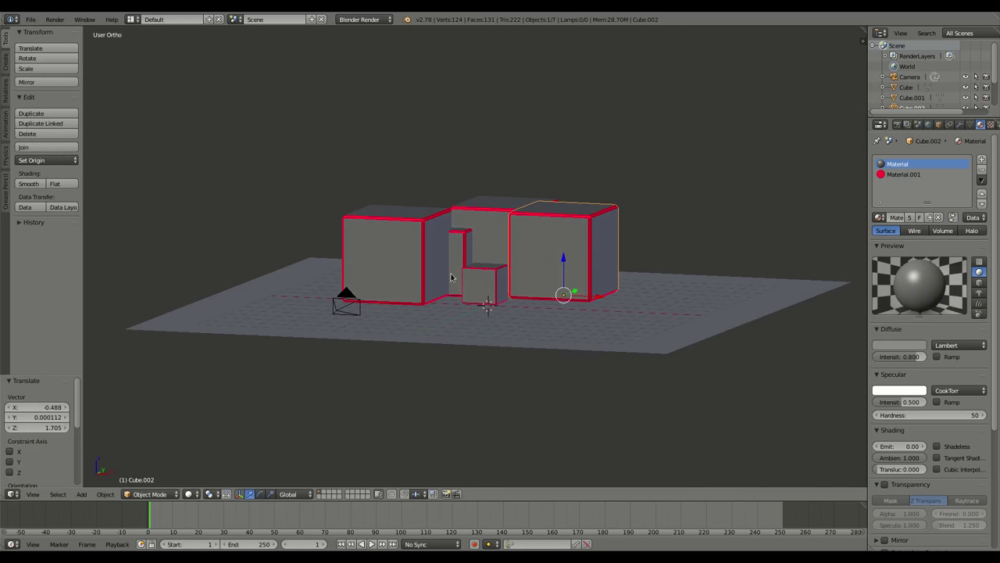
key("KP_0")
key("F12")
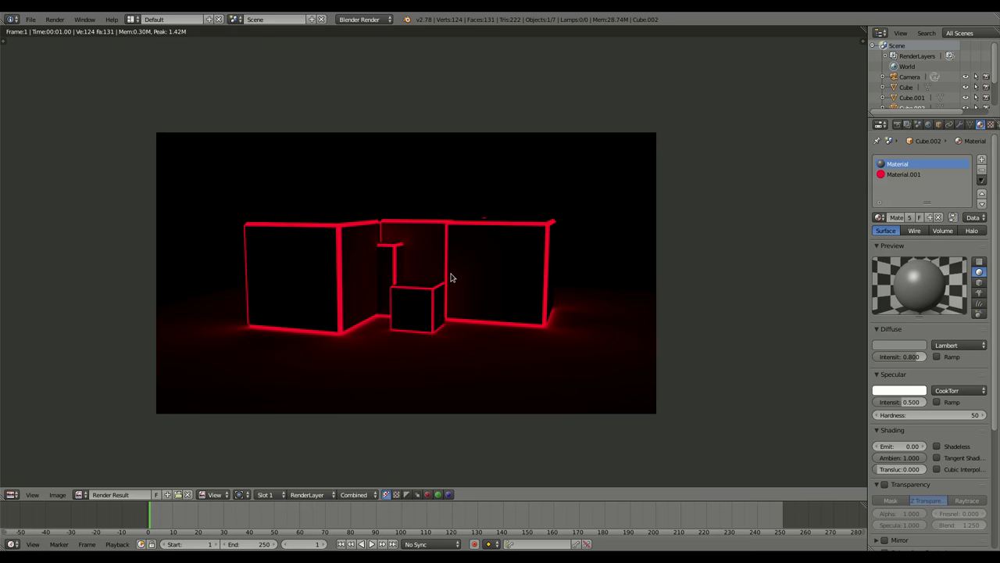
key("Escape")
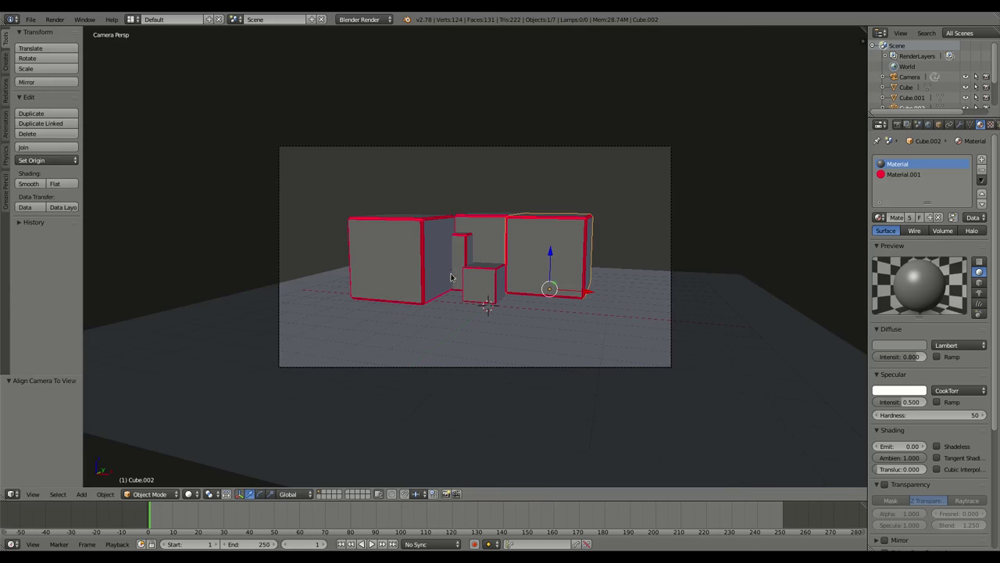
Step: Render the scene again from the angled camera view and select the camera
right_click(492, 278)
right_click(533, 259)
key("F12")
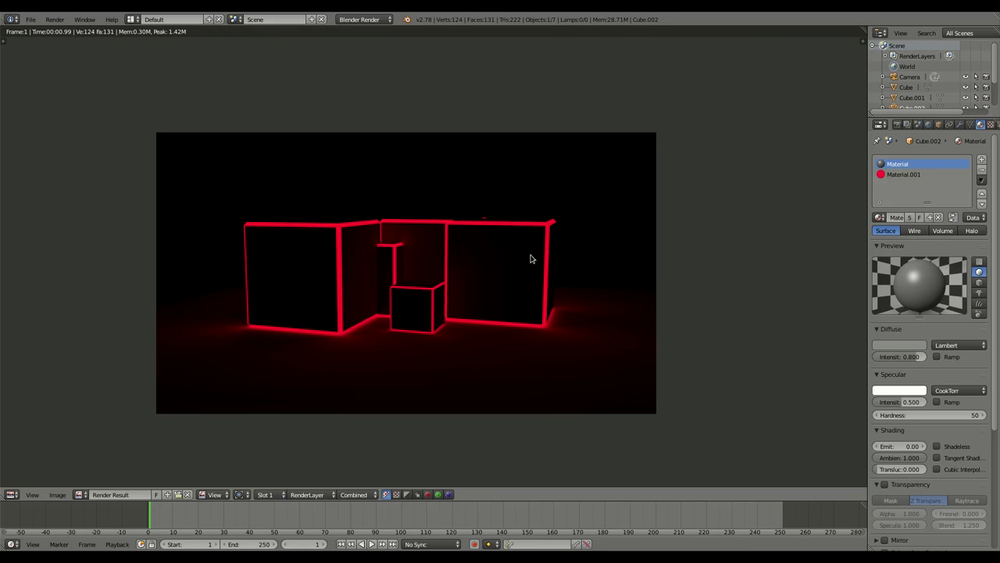
key("Escape")
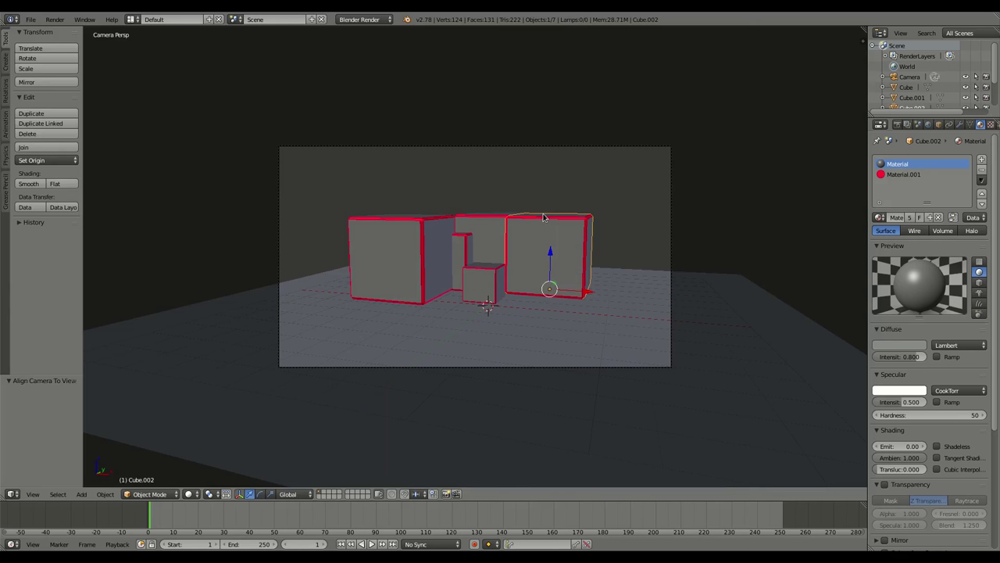
right_click(578, 145)
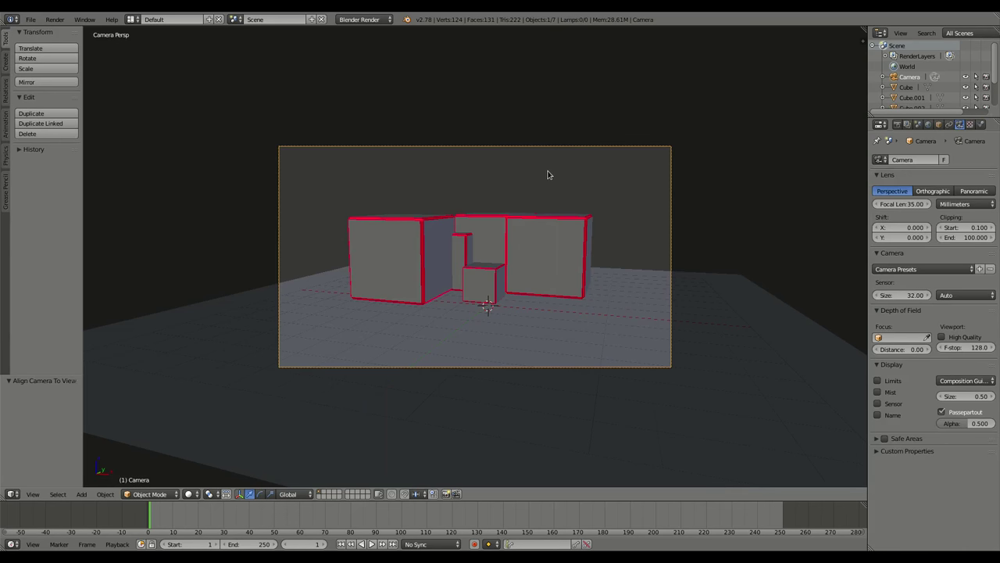